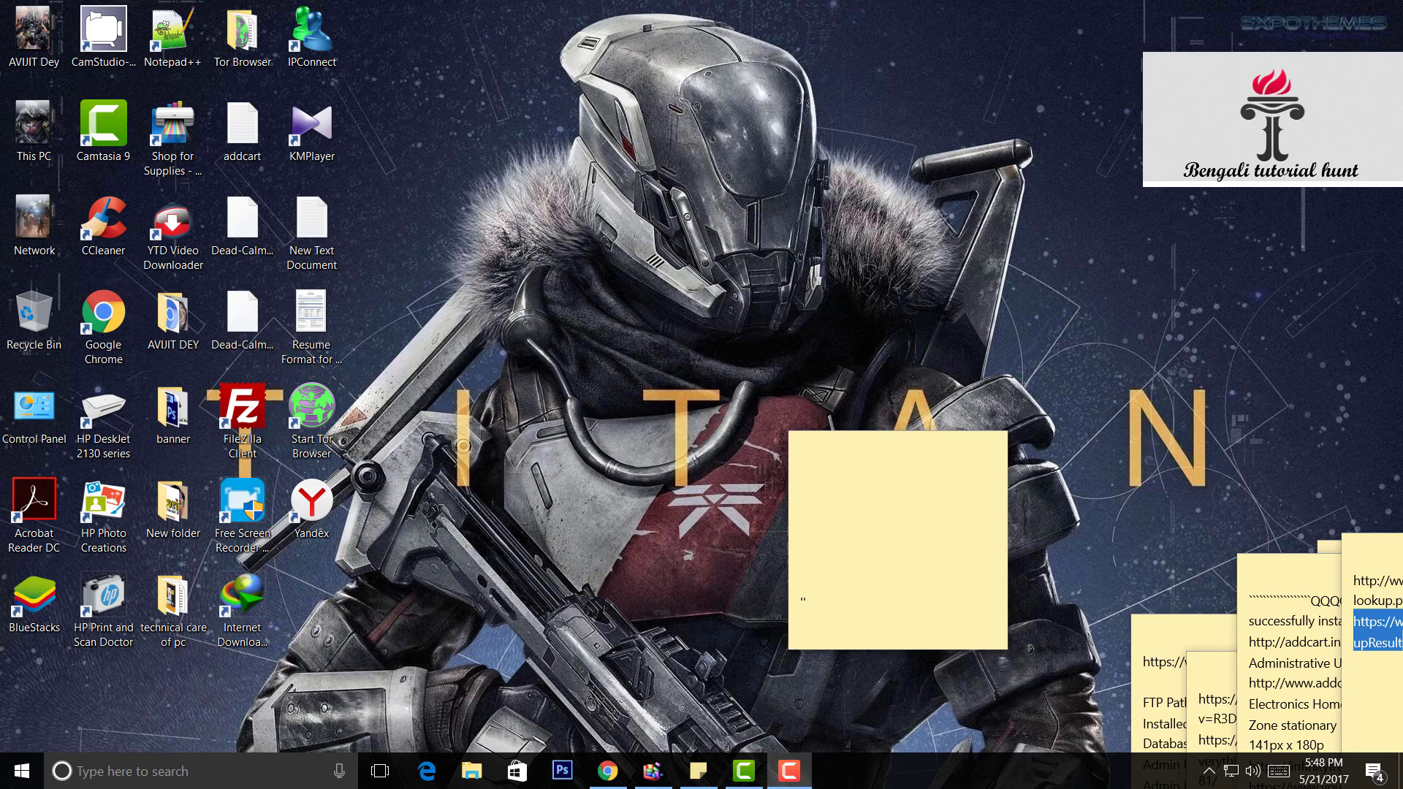
- Restore Chrome from the taskbar to show the proxynova India proxy server list
click(608, 772)
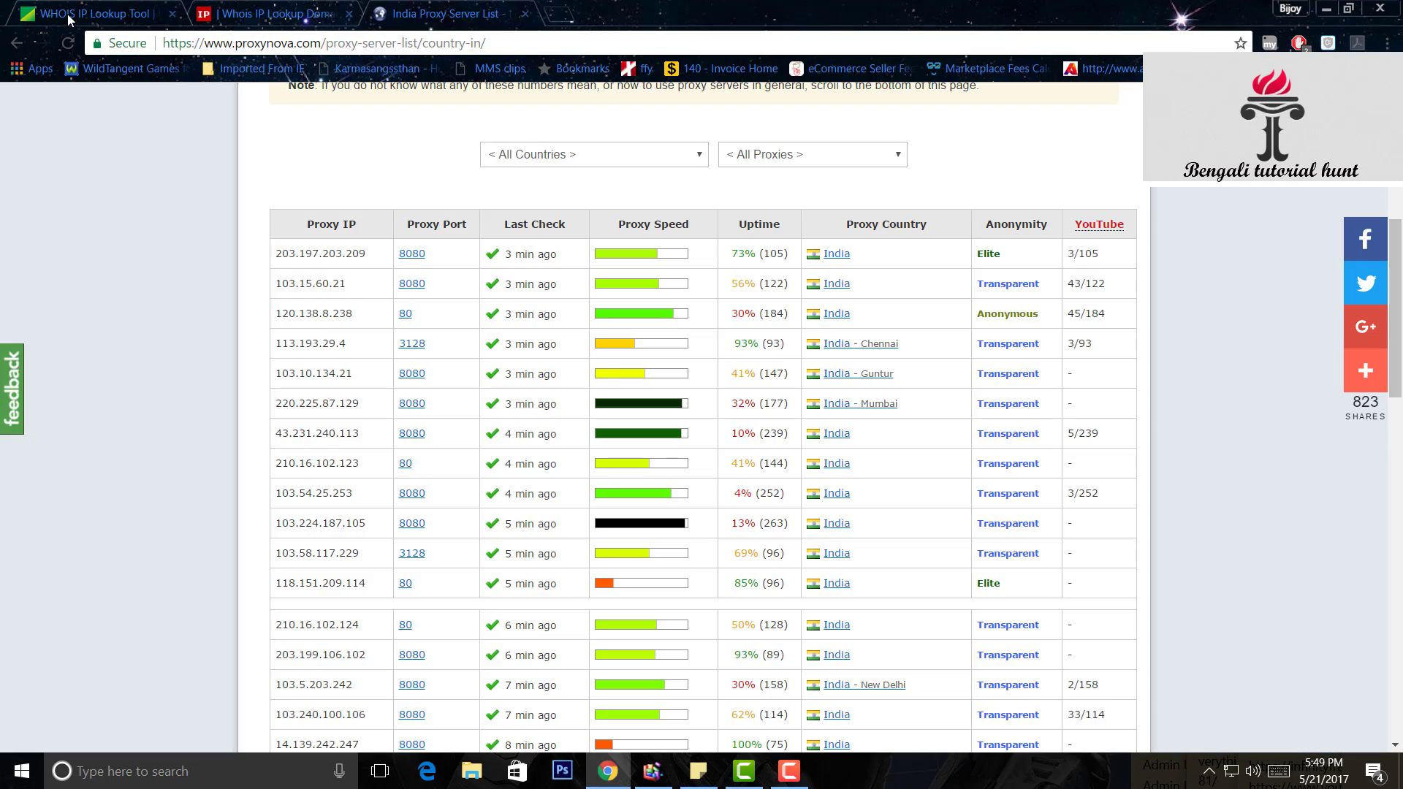
- Switch to the UltraTools WHOIS IP Lookup Tool tab
click(70, 16)
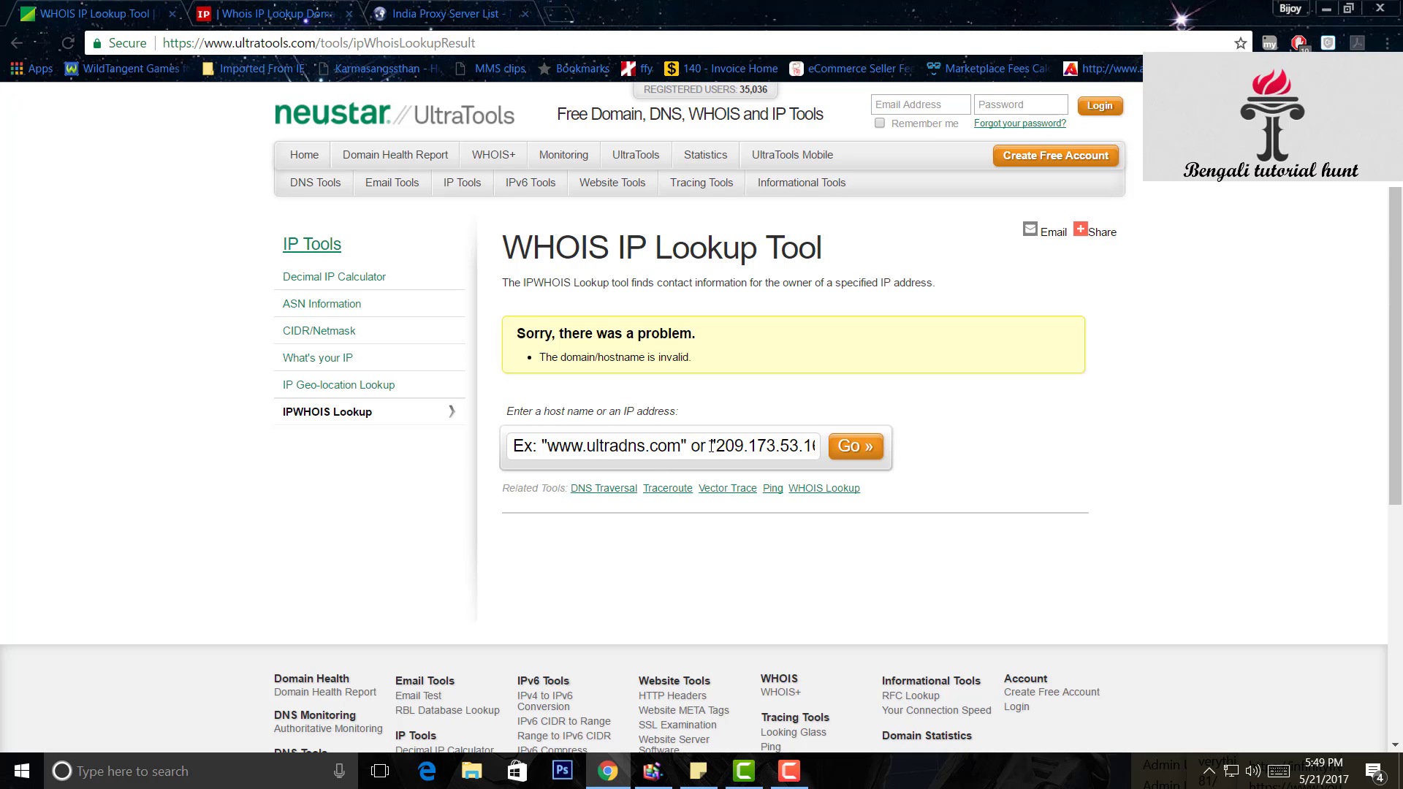
drag(711, 446, 328, 446)
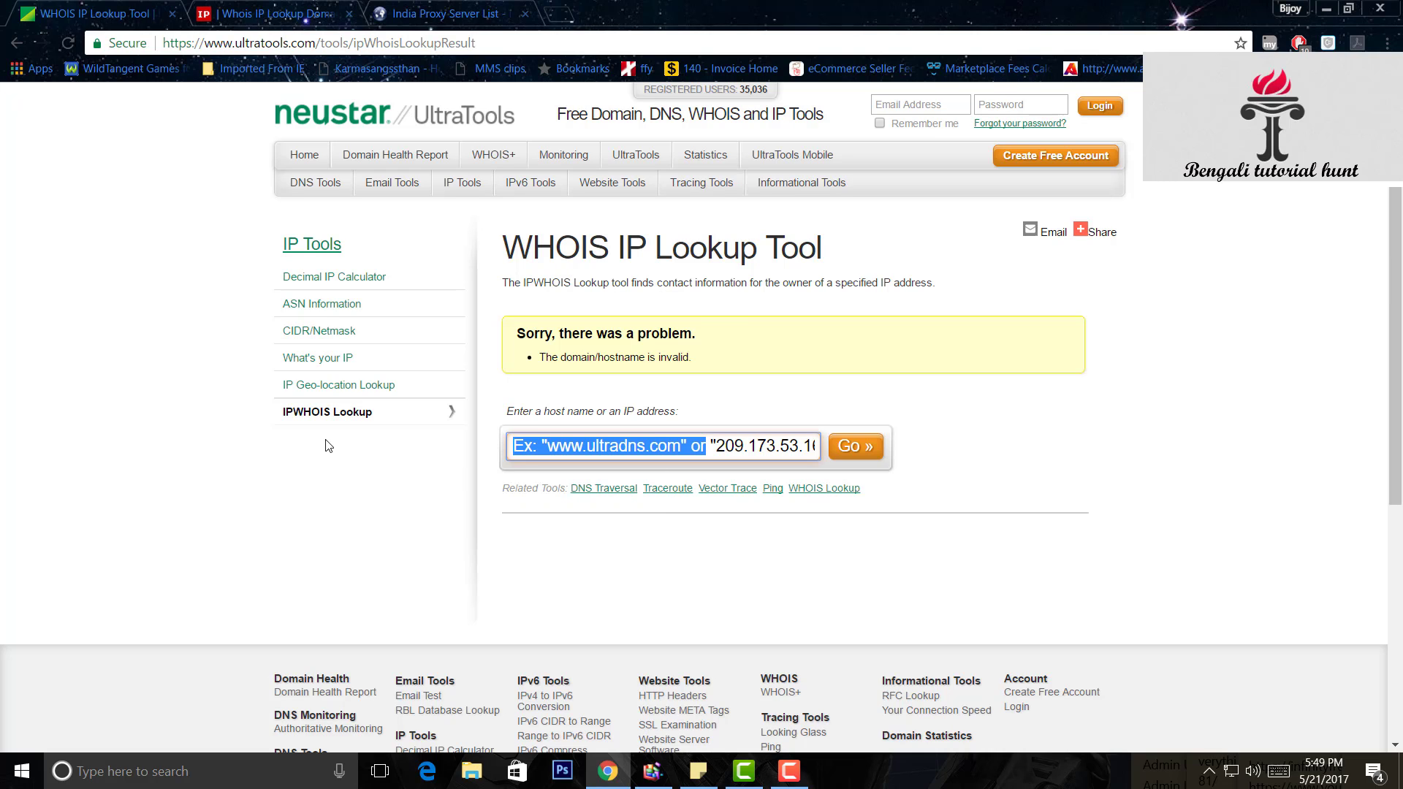
key(BackSpace)
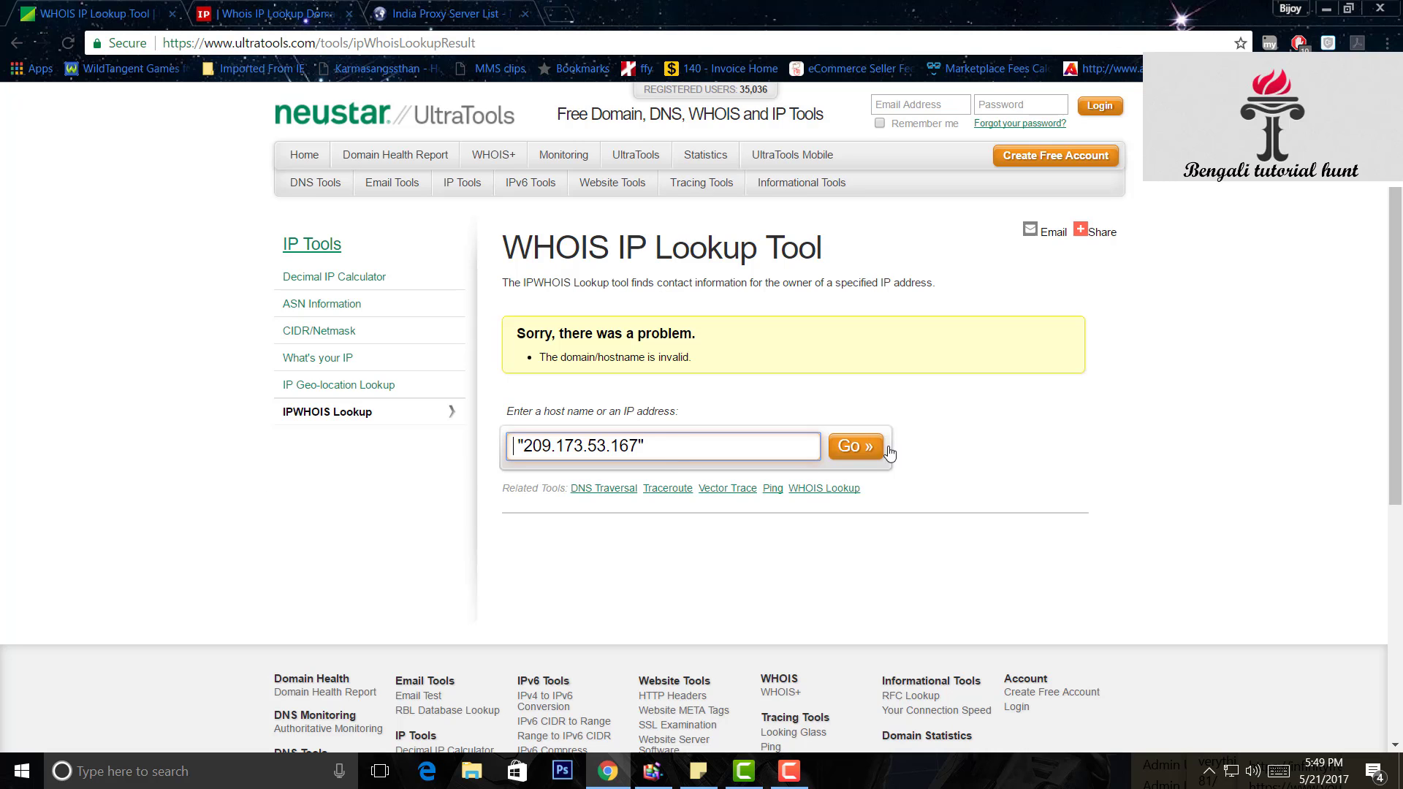
click(870, 450)
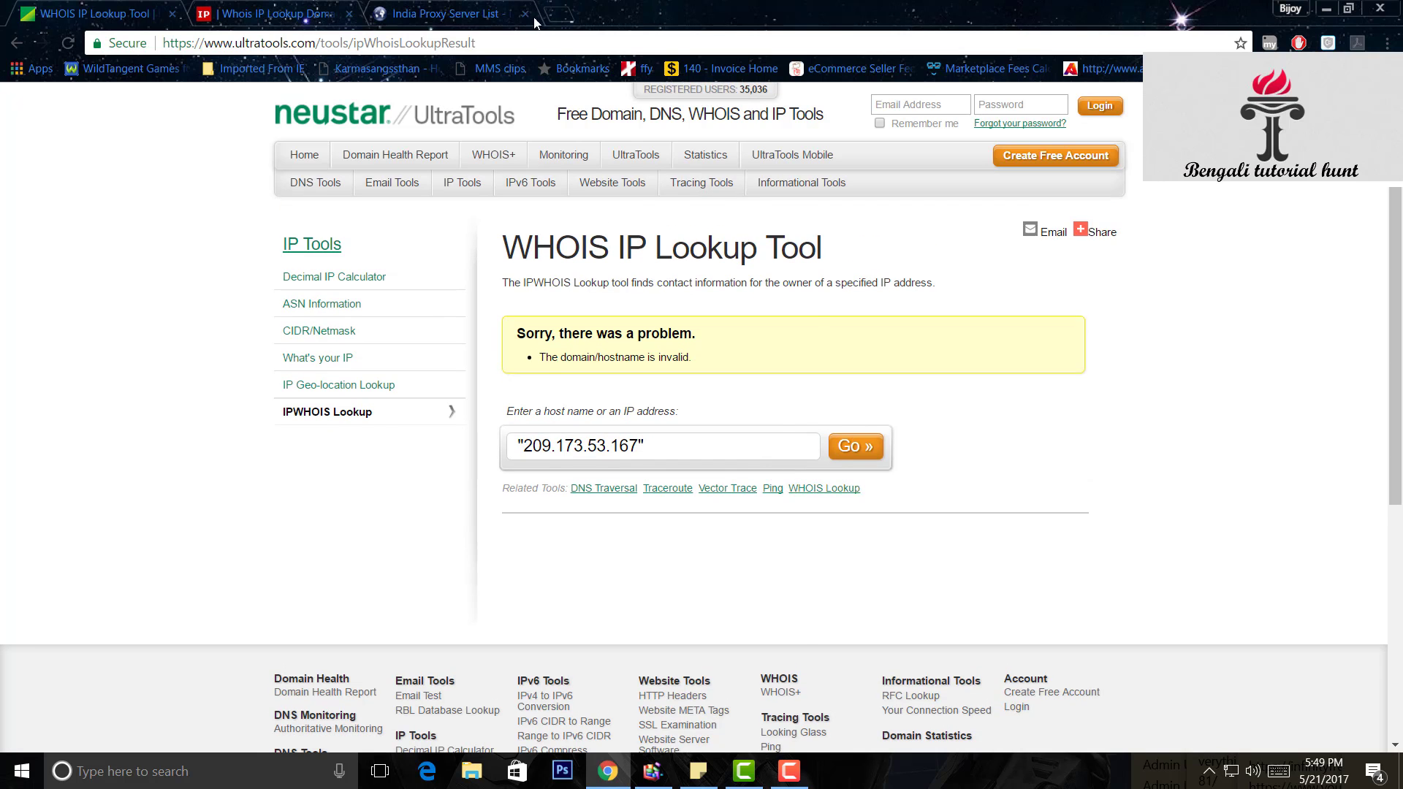
click(453, 10)
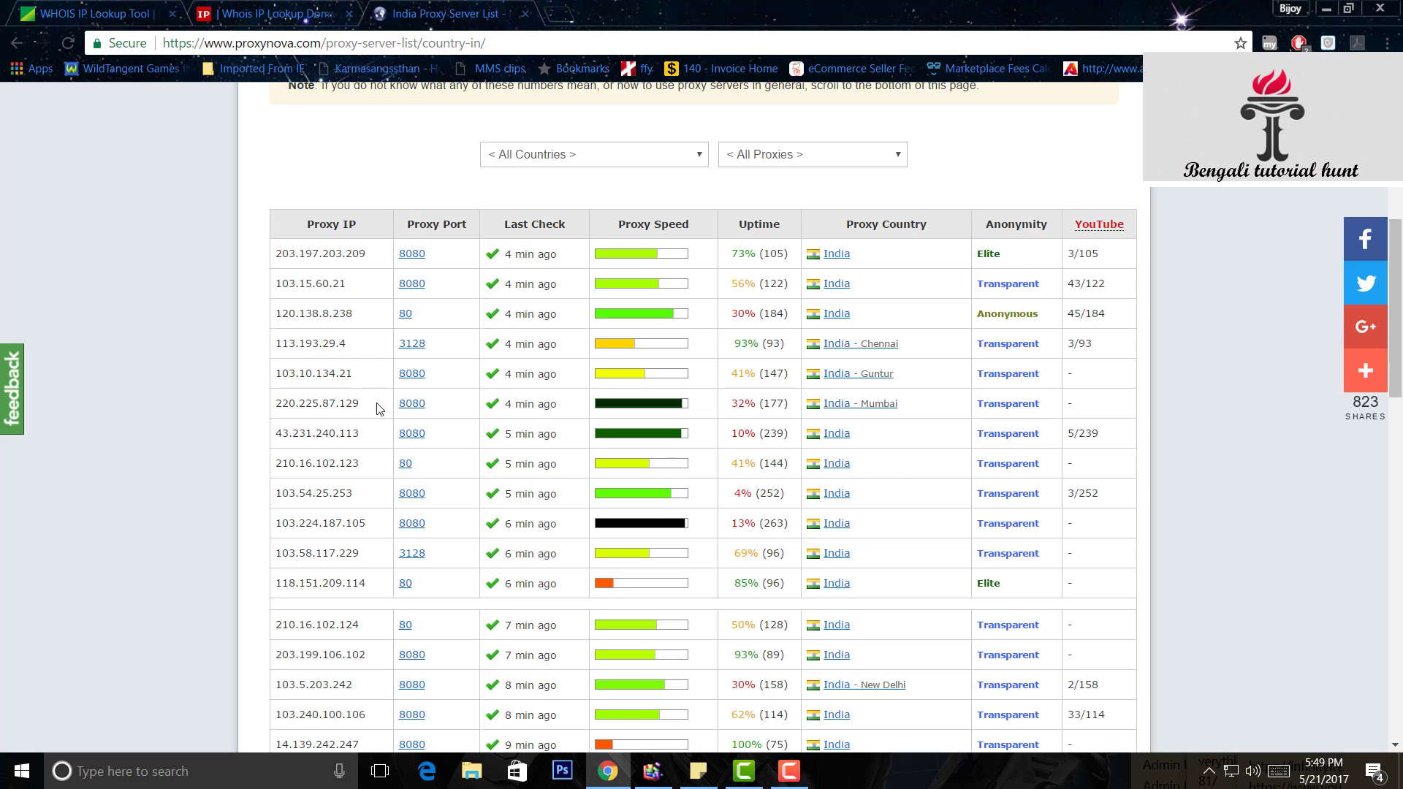
drag(365, 407, 276, 402)
right_click(296, 403)
click(316, 412)
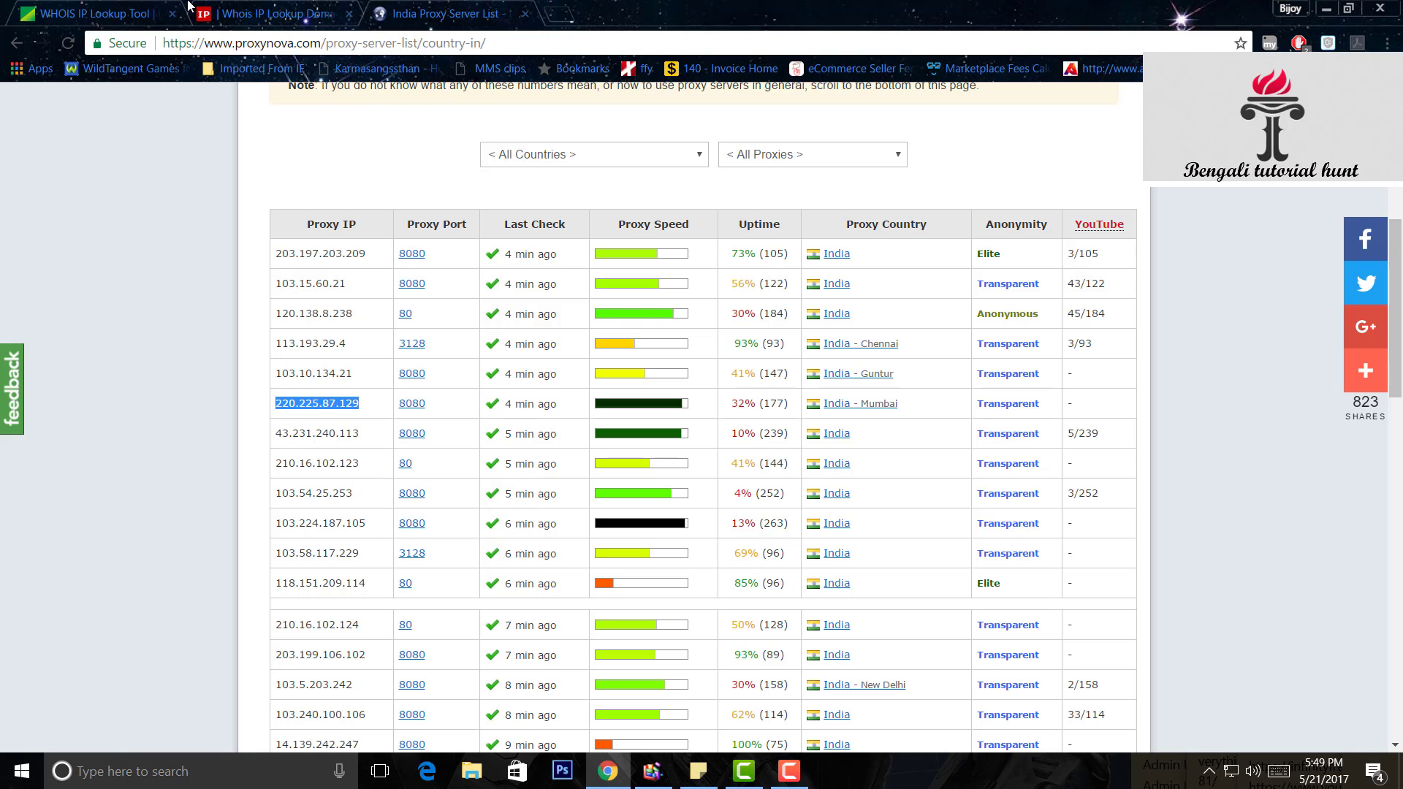
click(121, 10)
triple_click(553, 447)
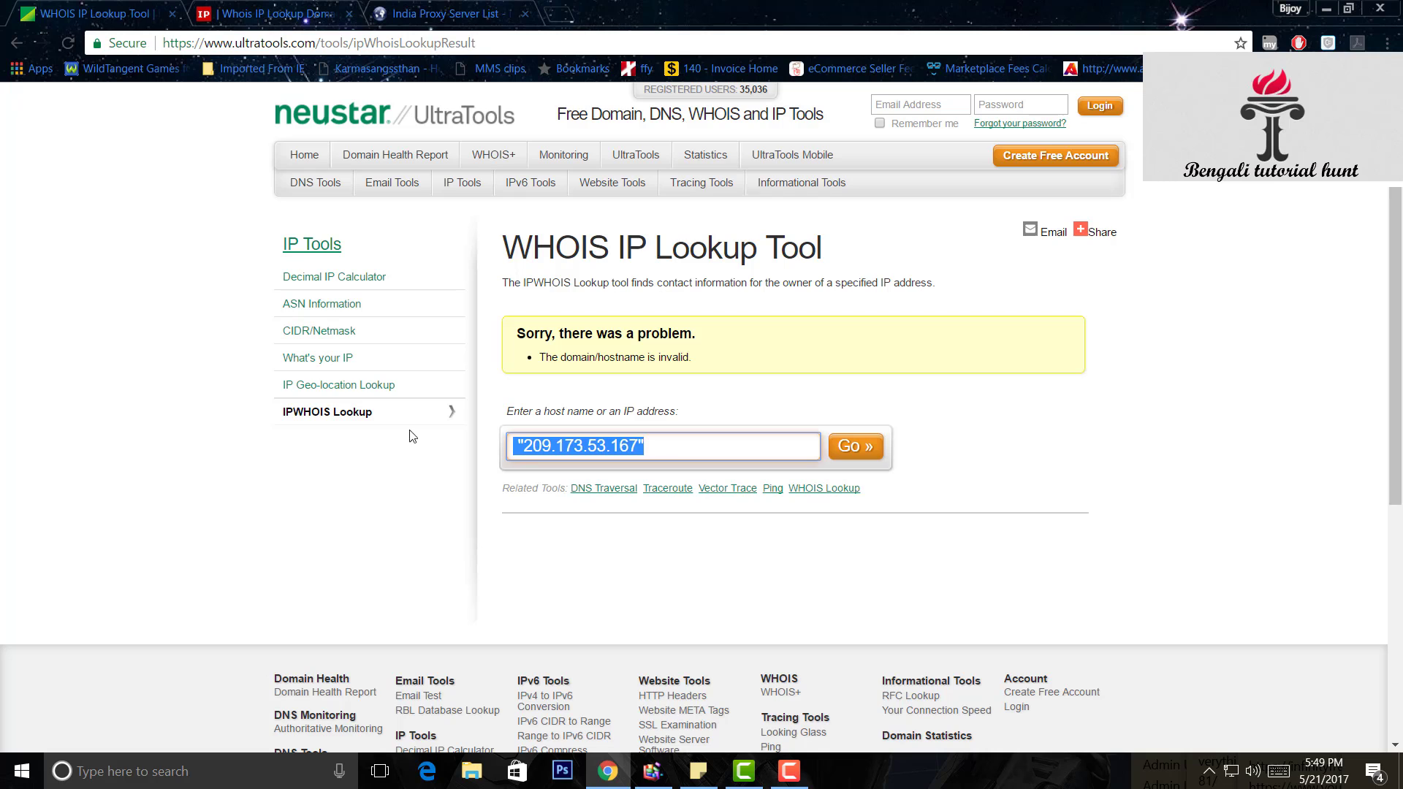
right_click(552, 447)
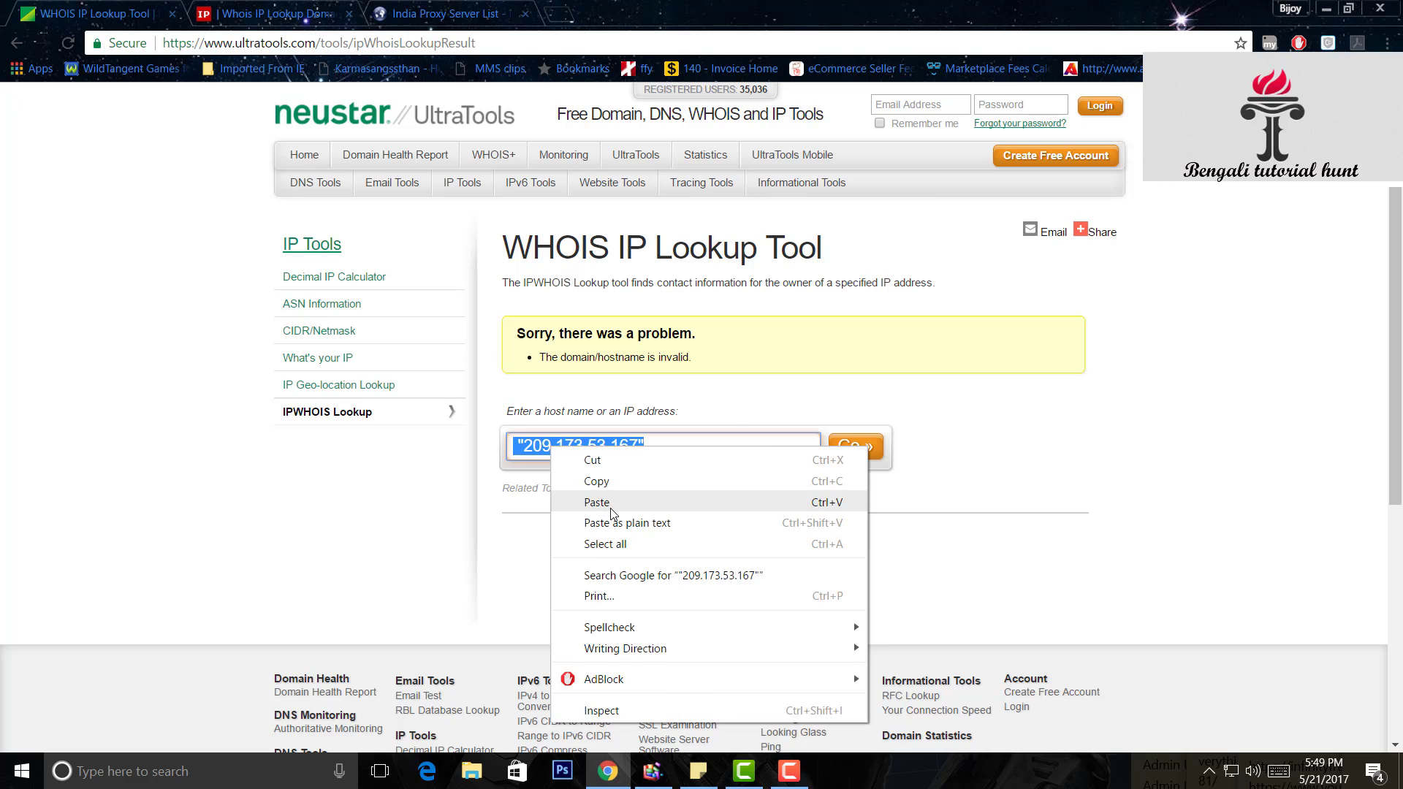
click(577, 495)
click(857, 453)
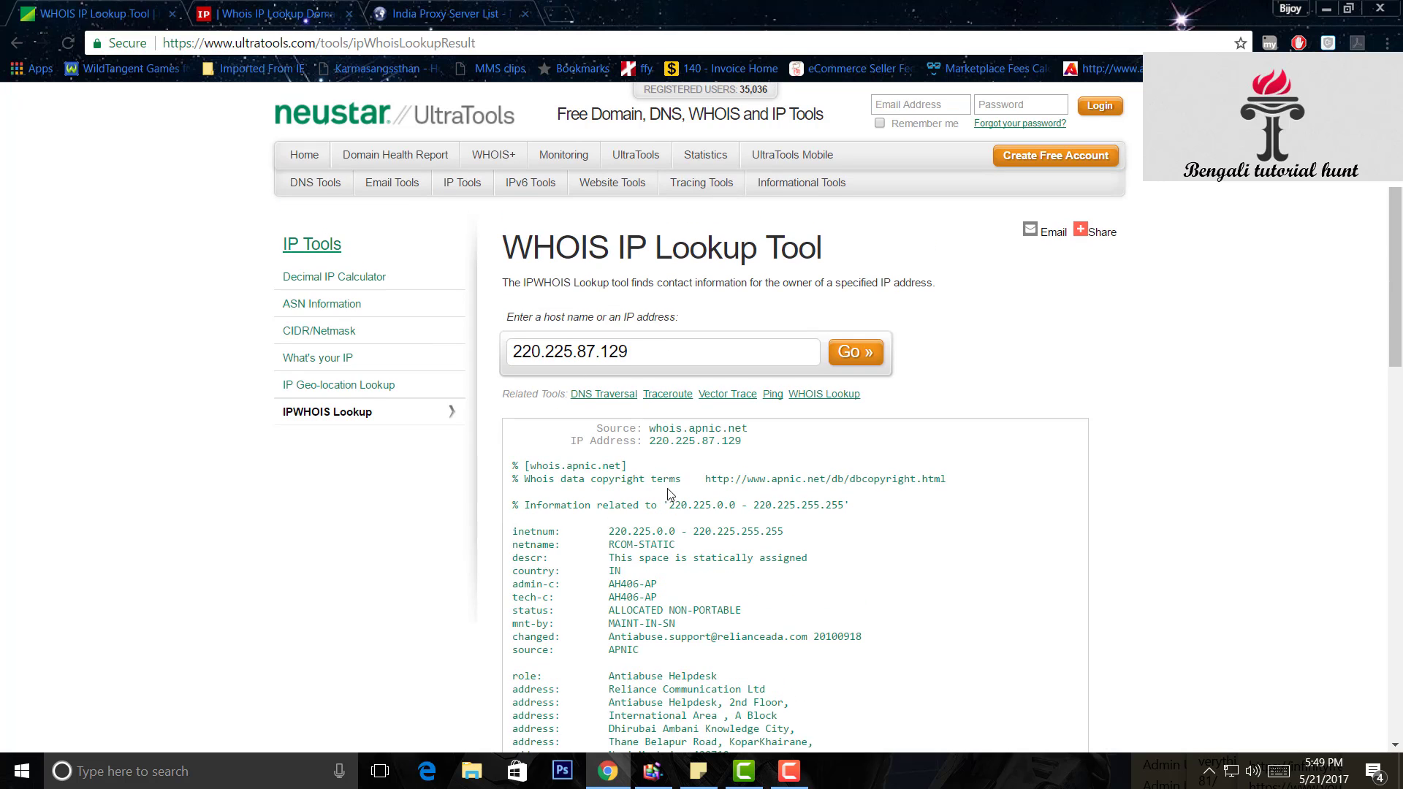
- Highlight 'Reliance Communication Ltd' on the WHOIS address line and scroll through the route and origin AS18101
scroll(699, 547, down, 1)
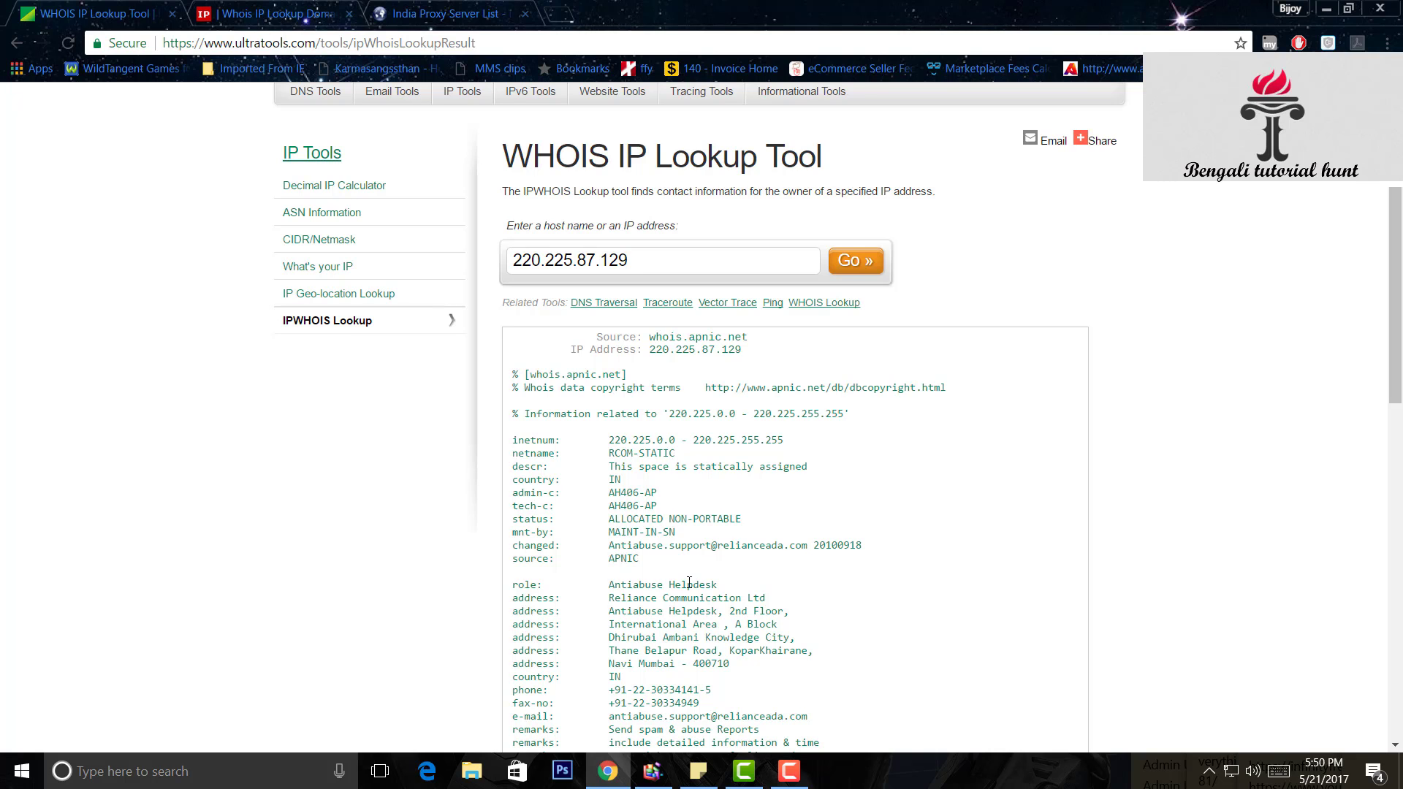
scroll(649, 488, down, 1)
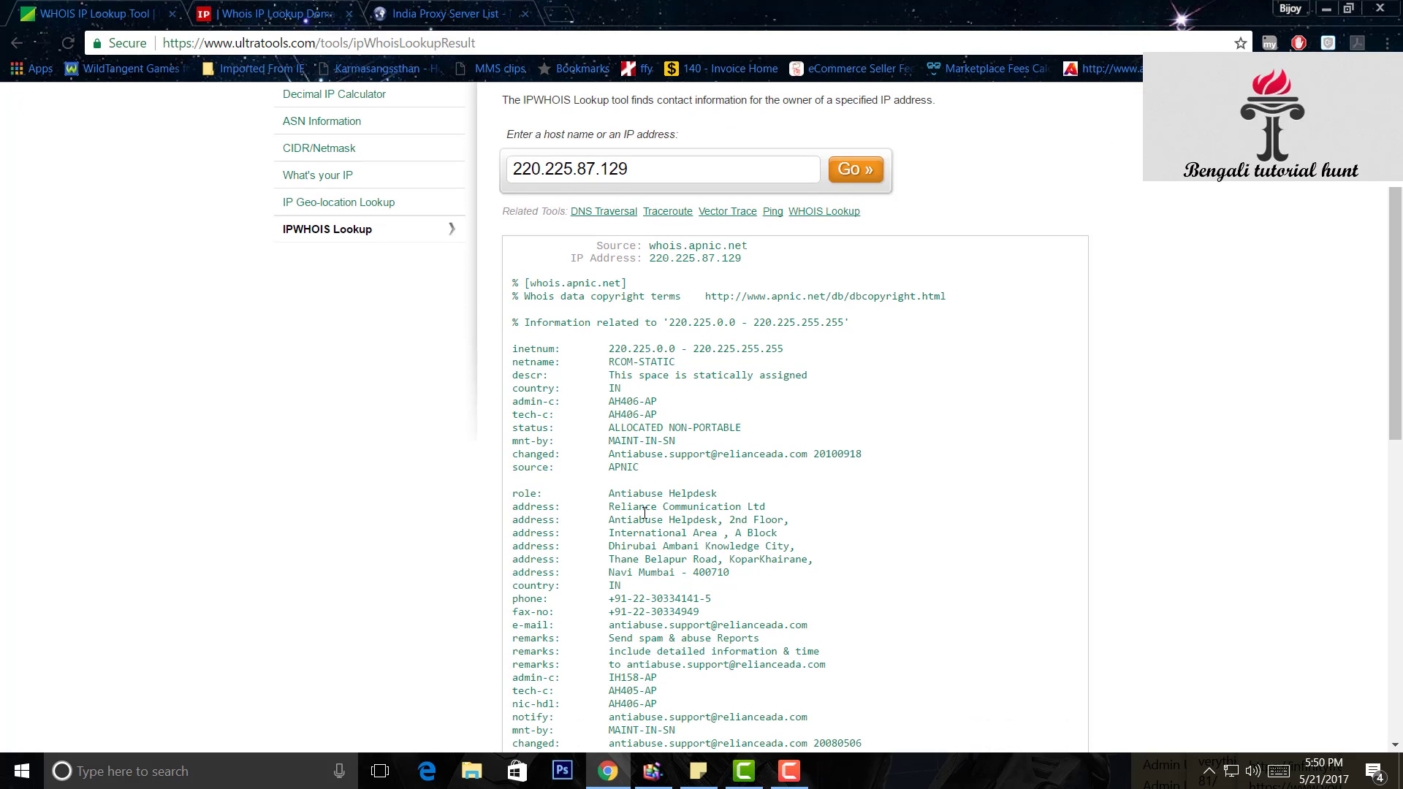
drag(611, 507, 781, 509)
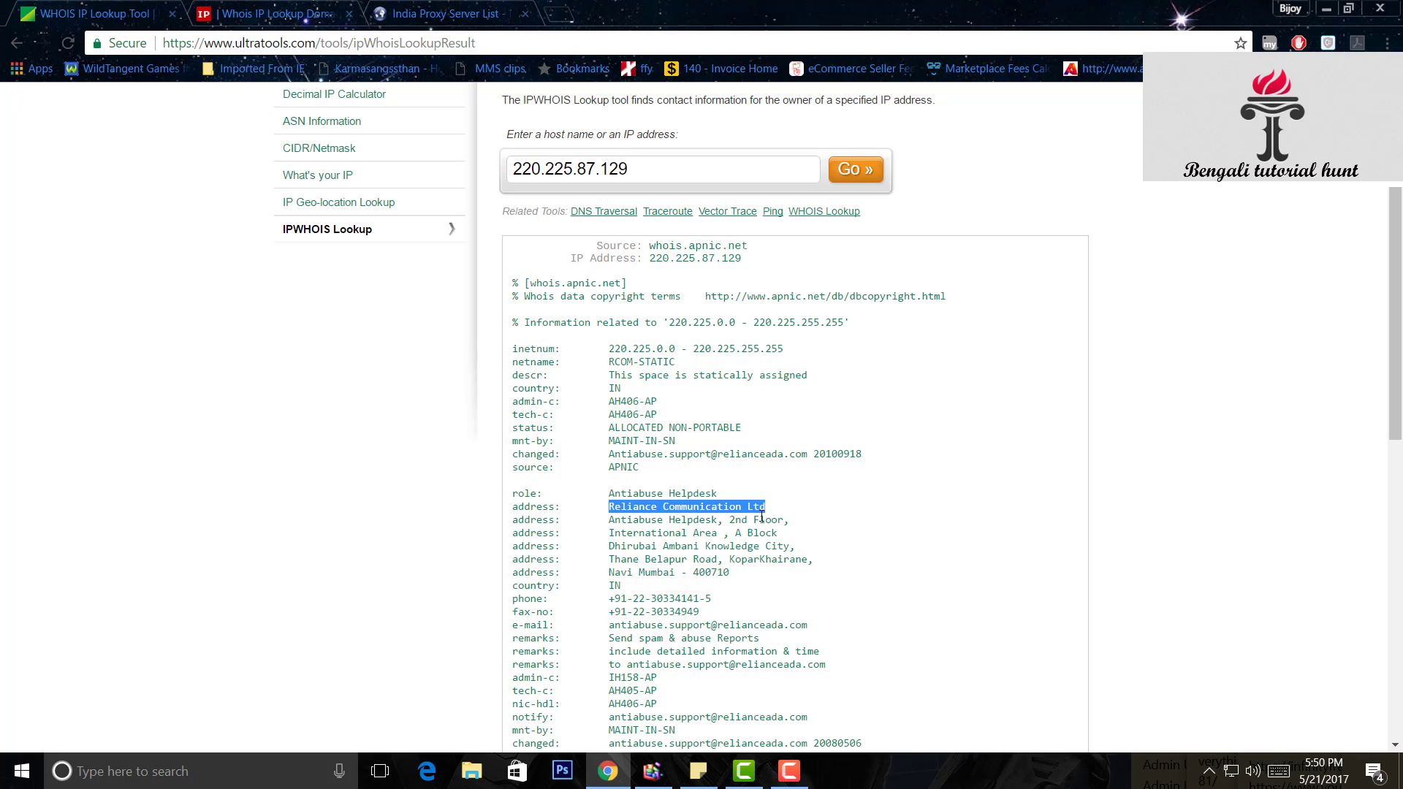
scroll(757, 520, down, 1)
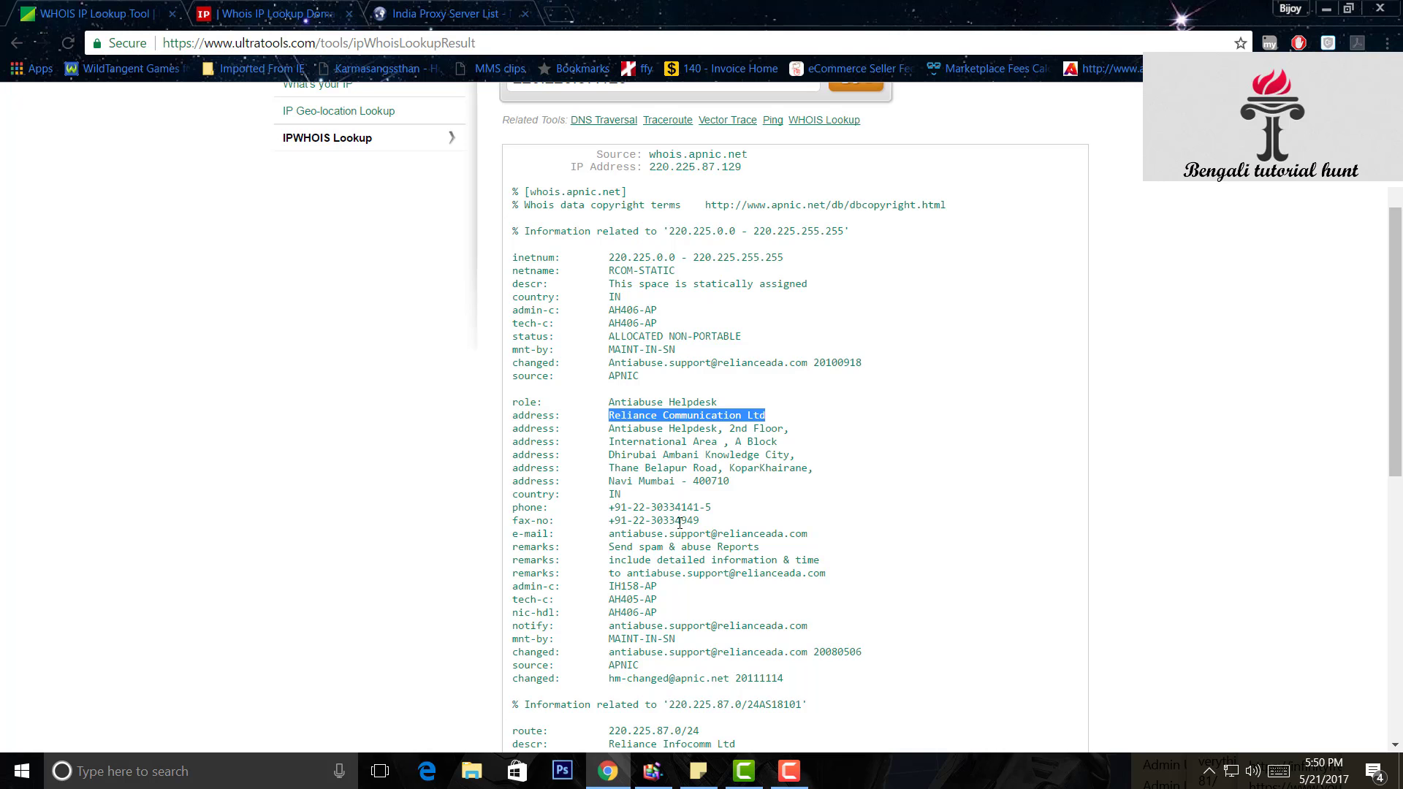
scroll(685, 527, down, 1)
scroll(684, 523, up, 1)
scroll(686, 528, down, 2)
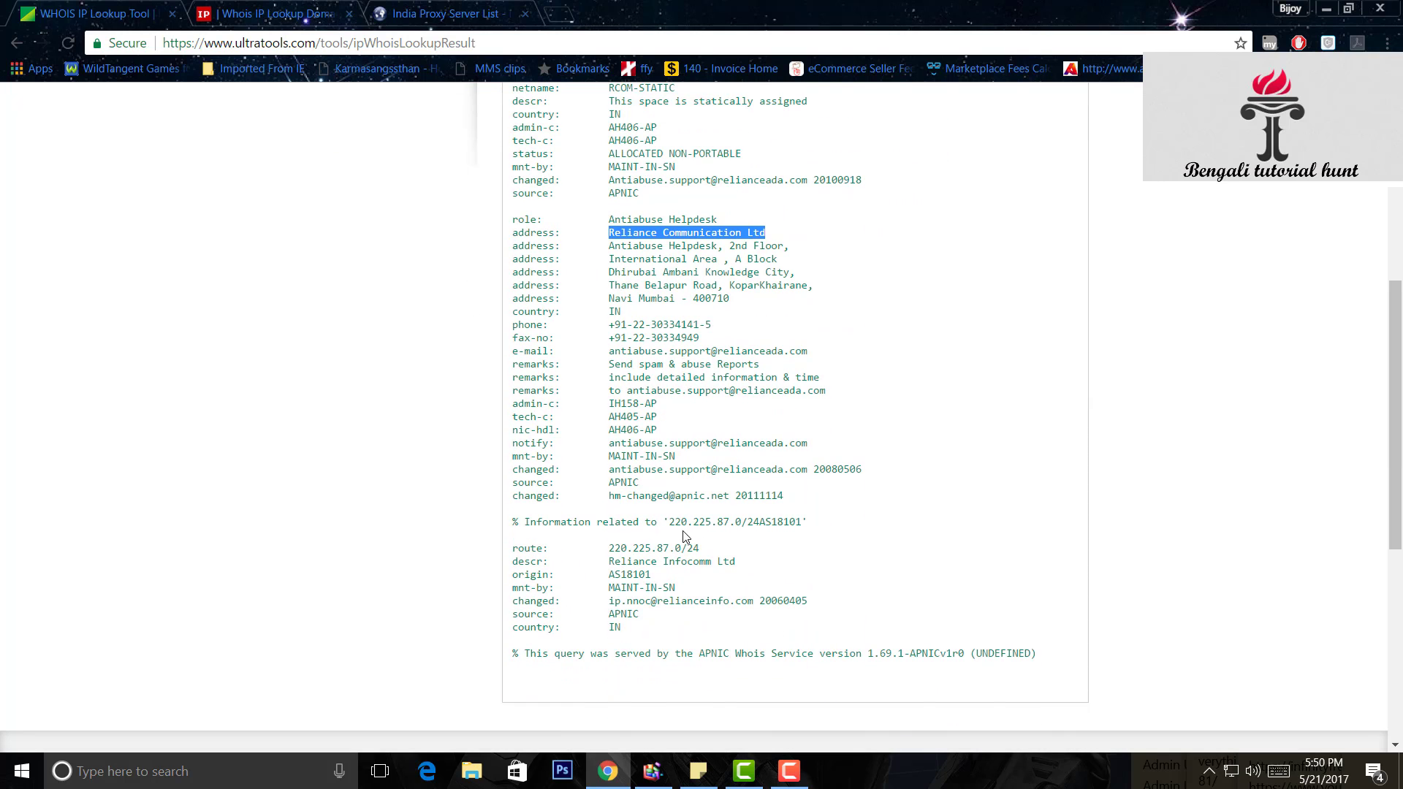
scroll(684, 539, up, 2)
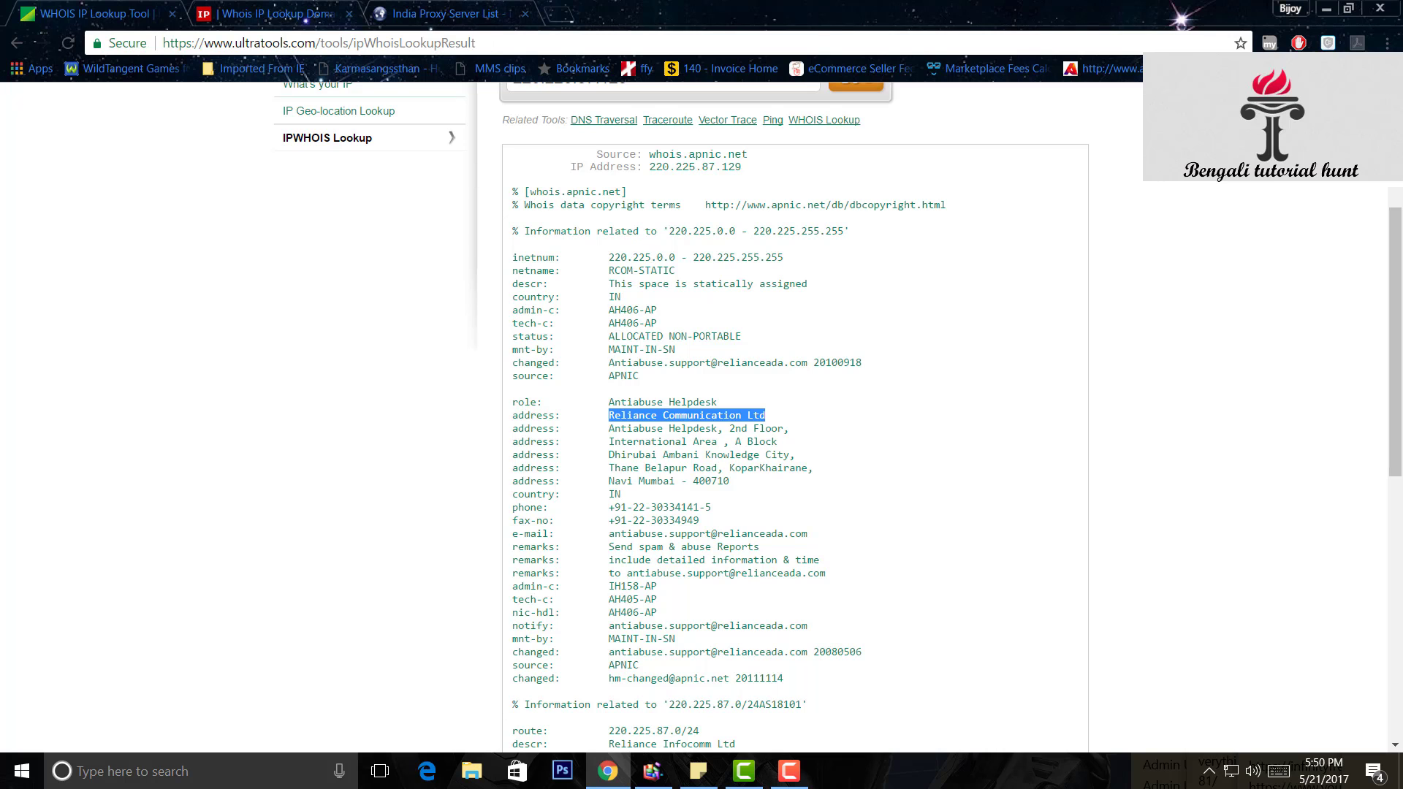
click(215, 10)
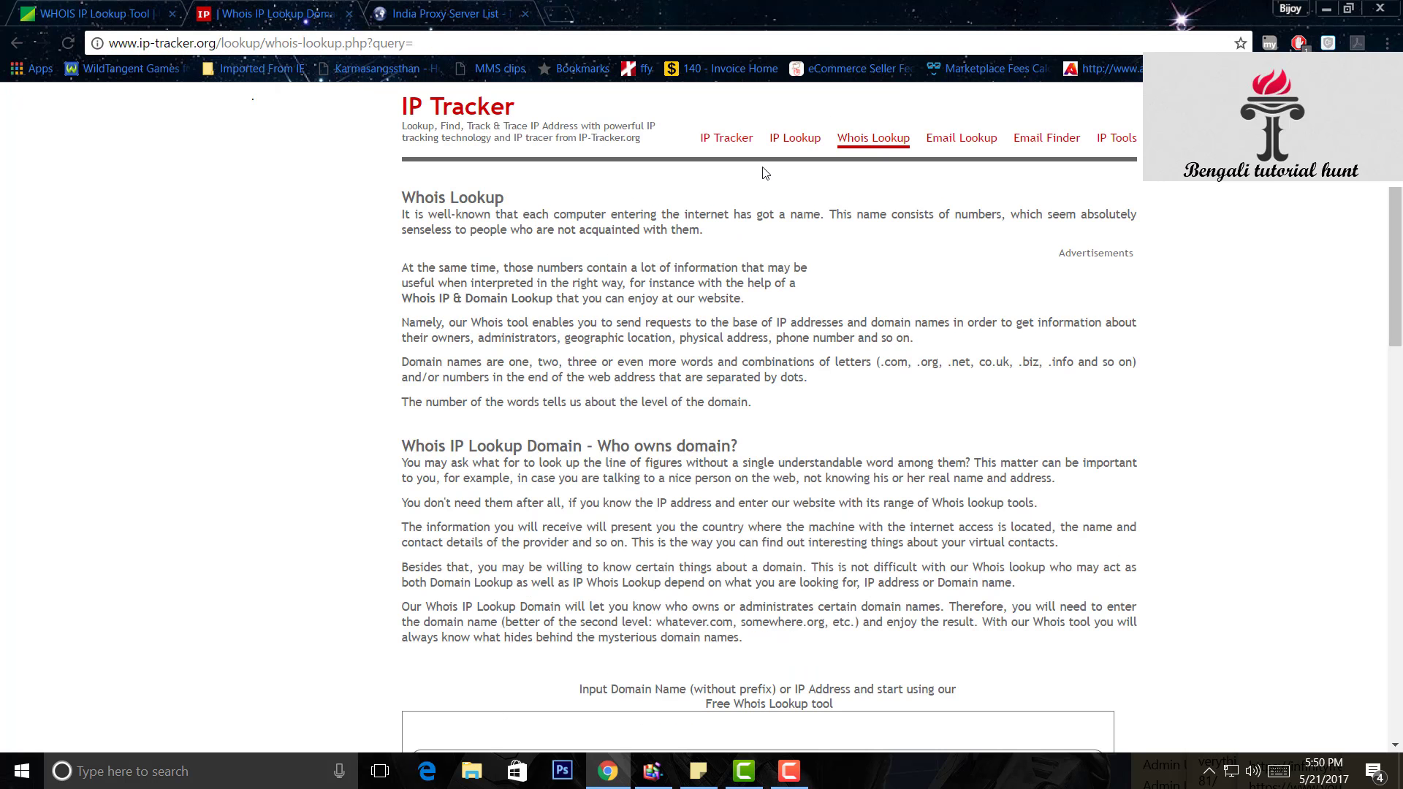
click(789, 147)
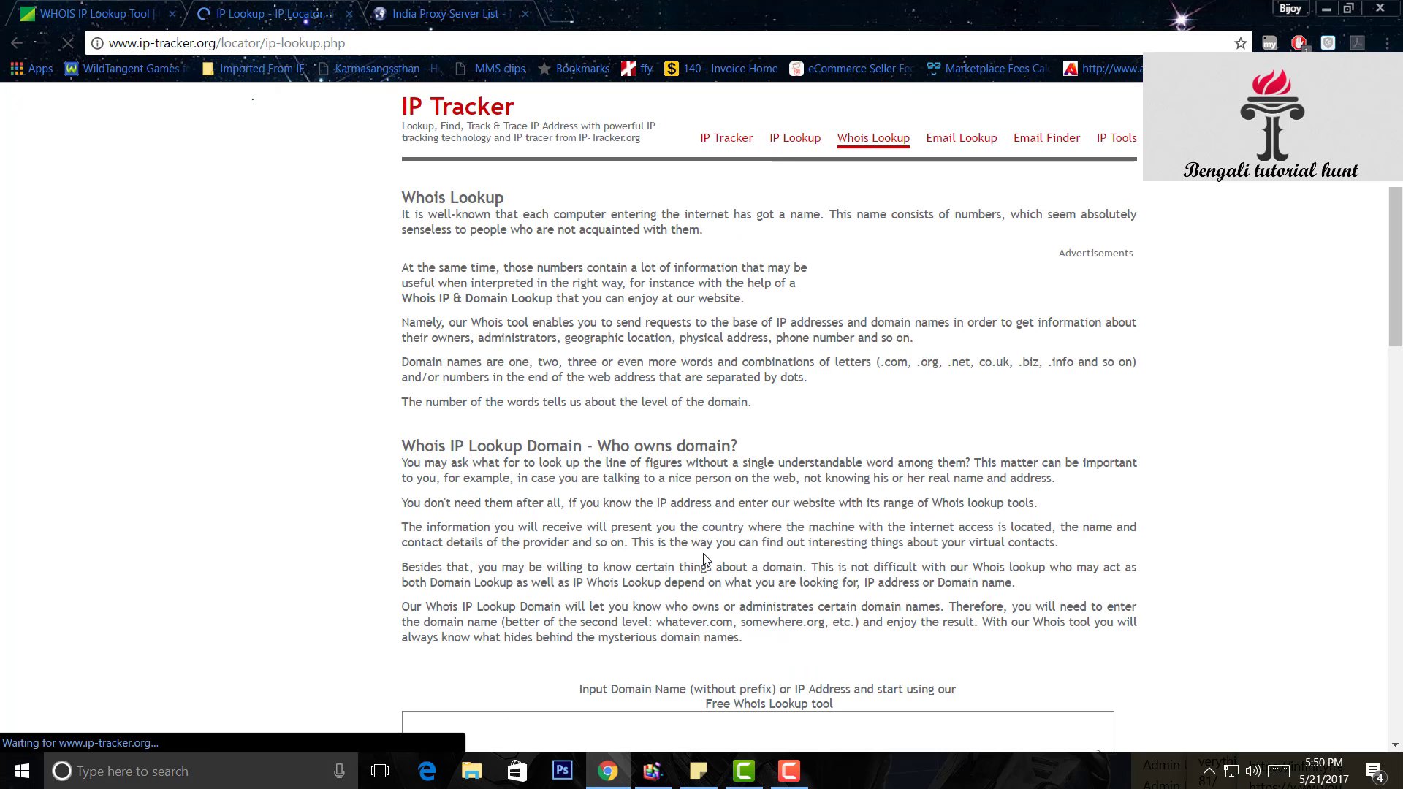
click(589, 514)
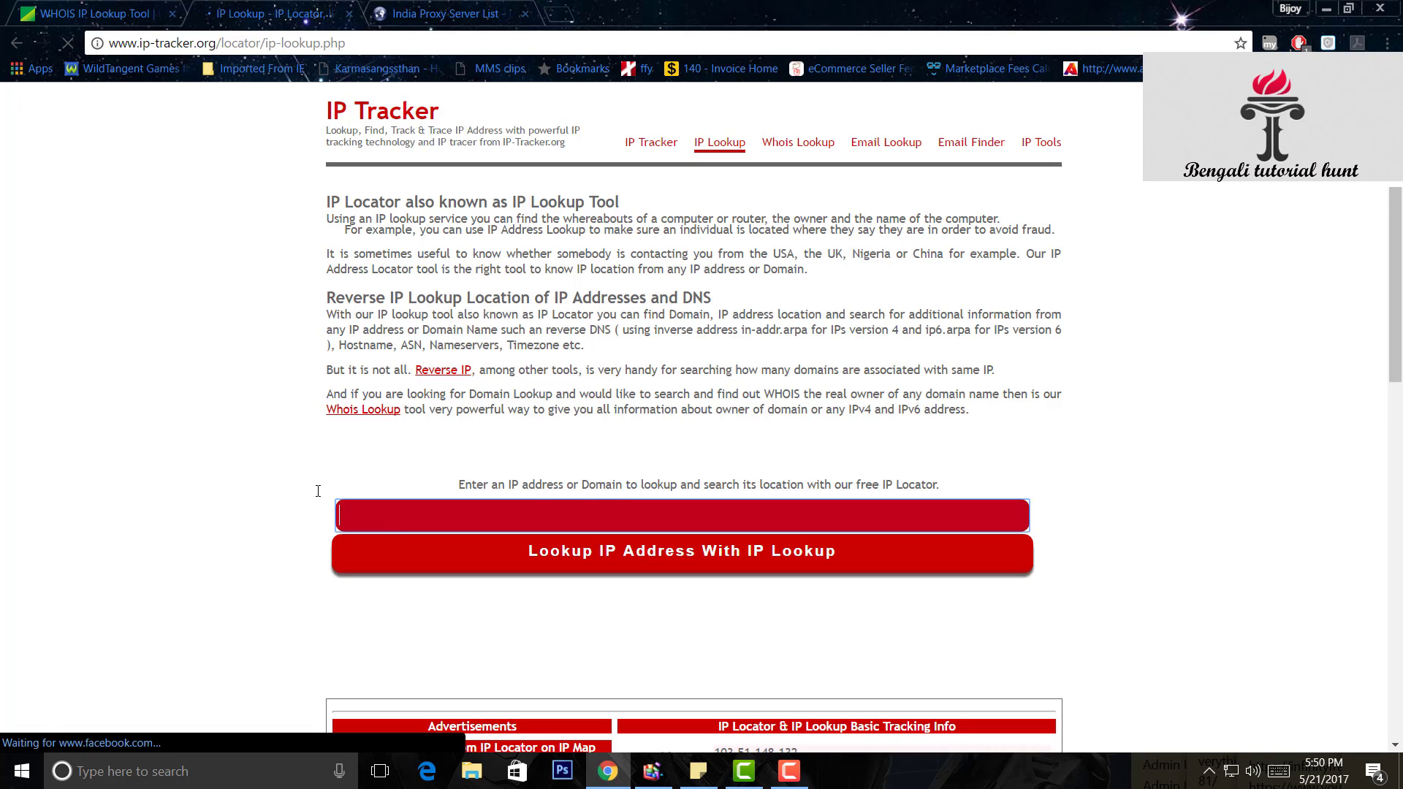
right_click(407, 514)
click(472, 338)
click(708, 551)
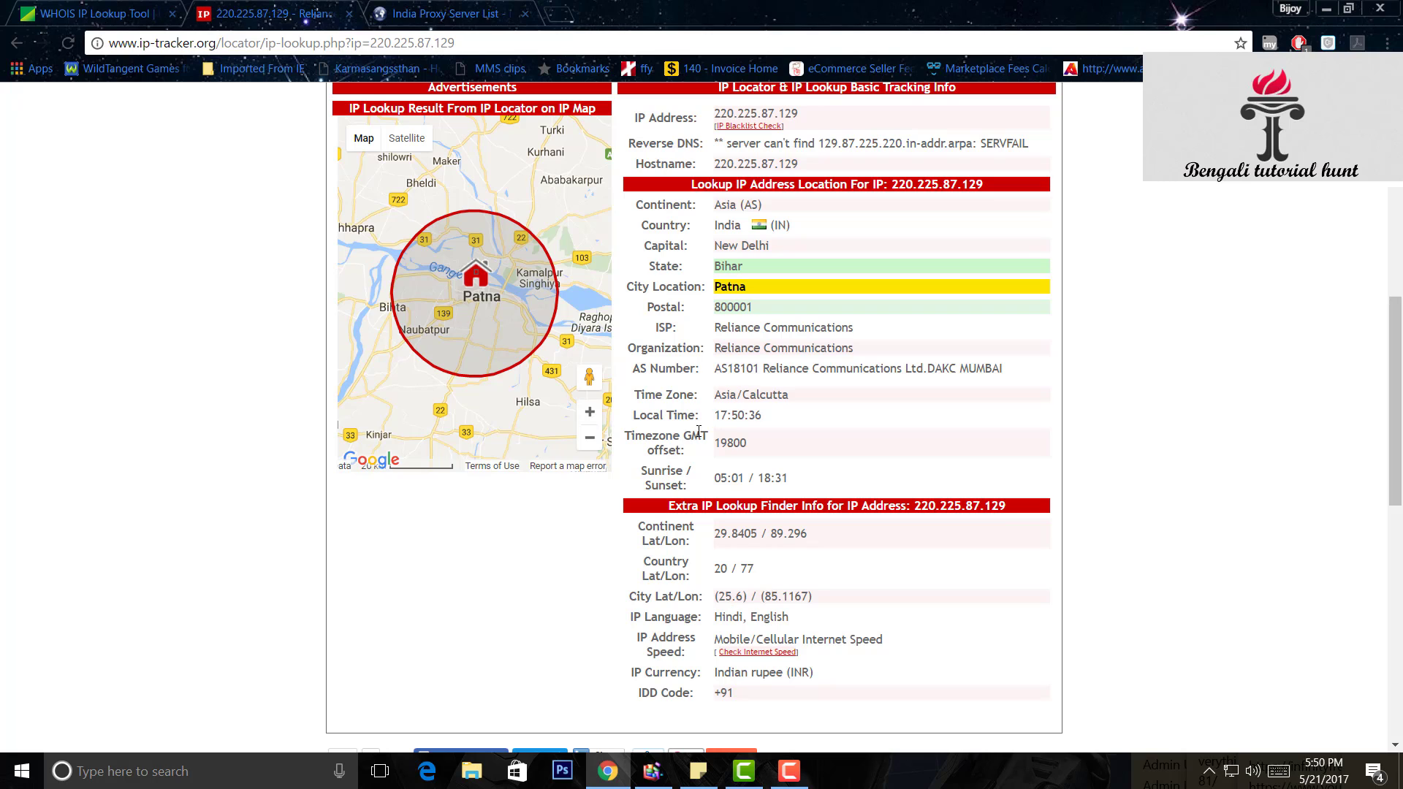
scroll(760, 446, up, 1)
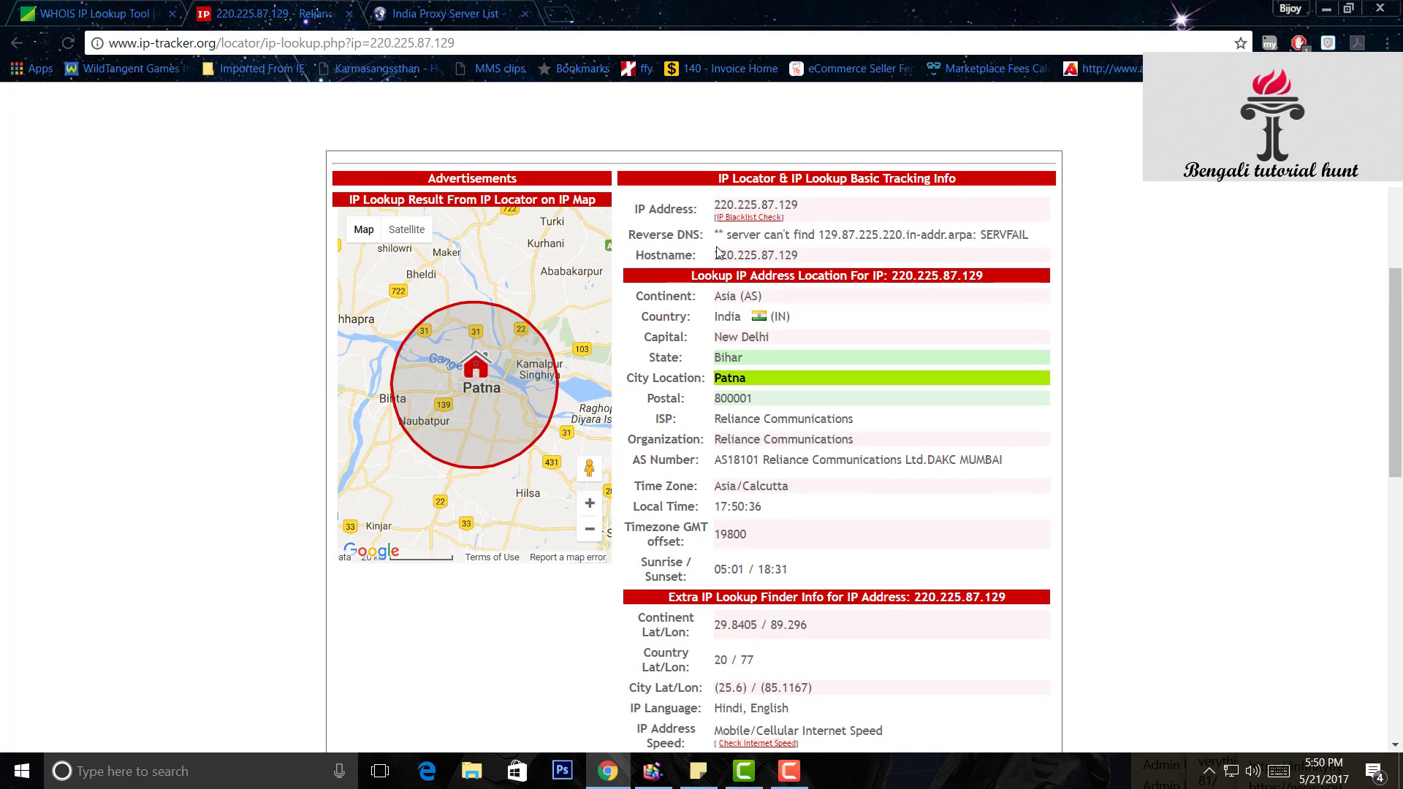
drag(714, 254, 848, 276)
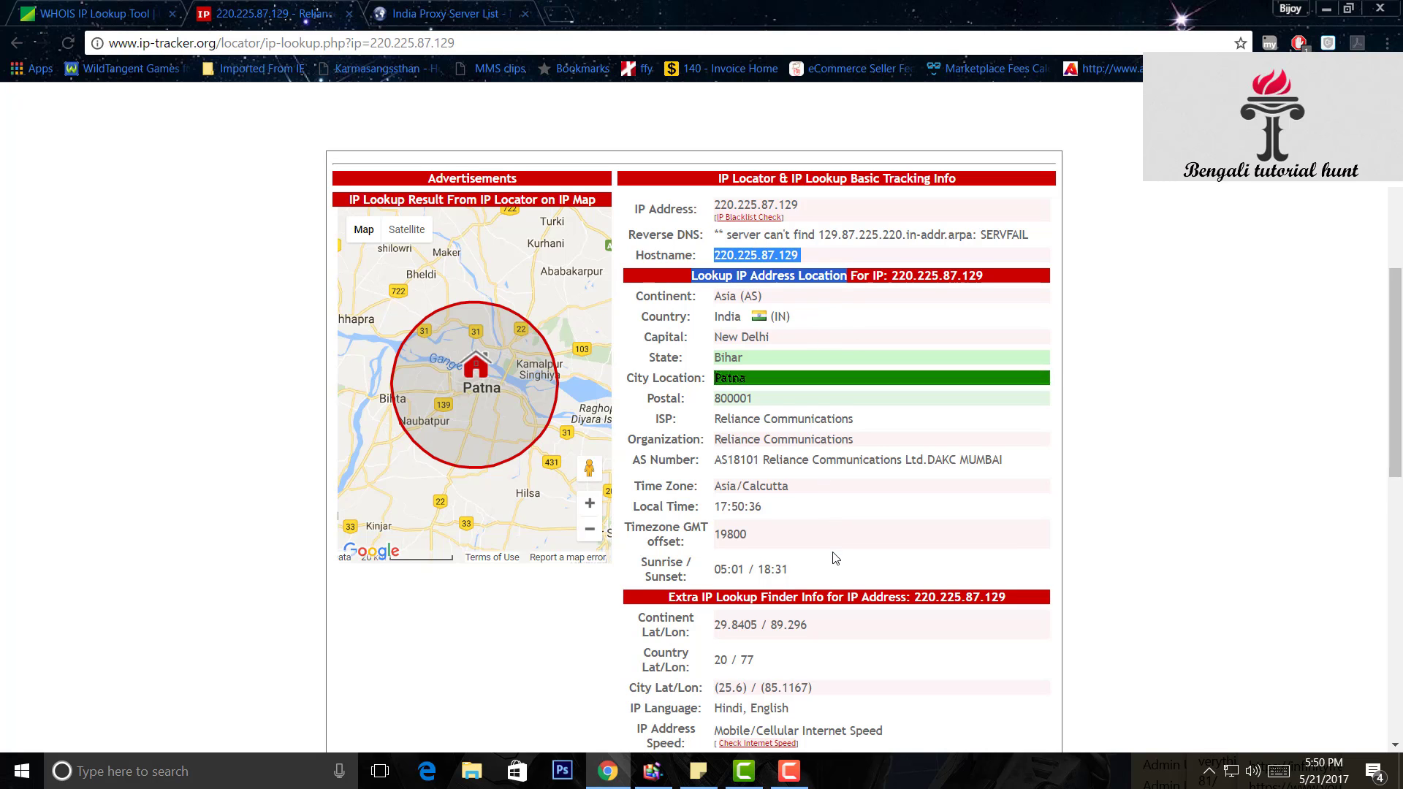
scroll(836, 557, down, 1)
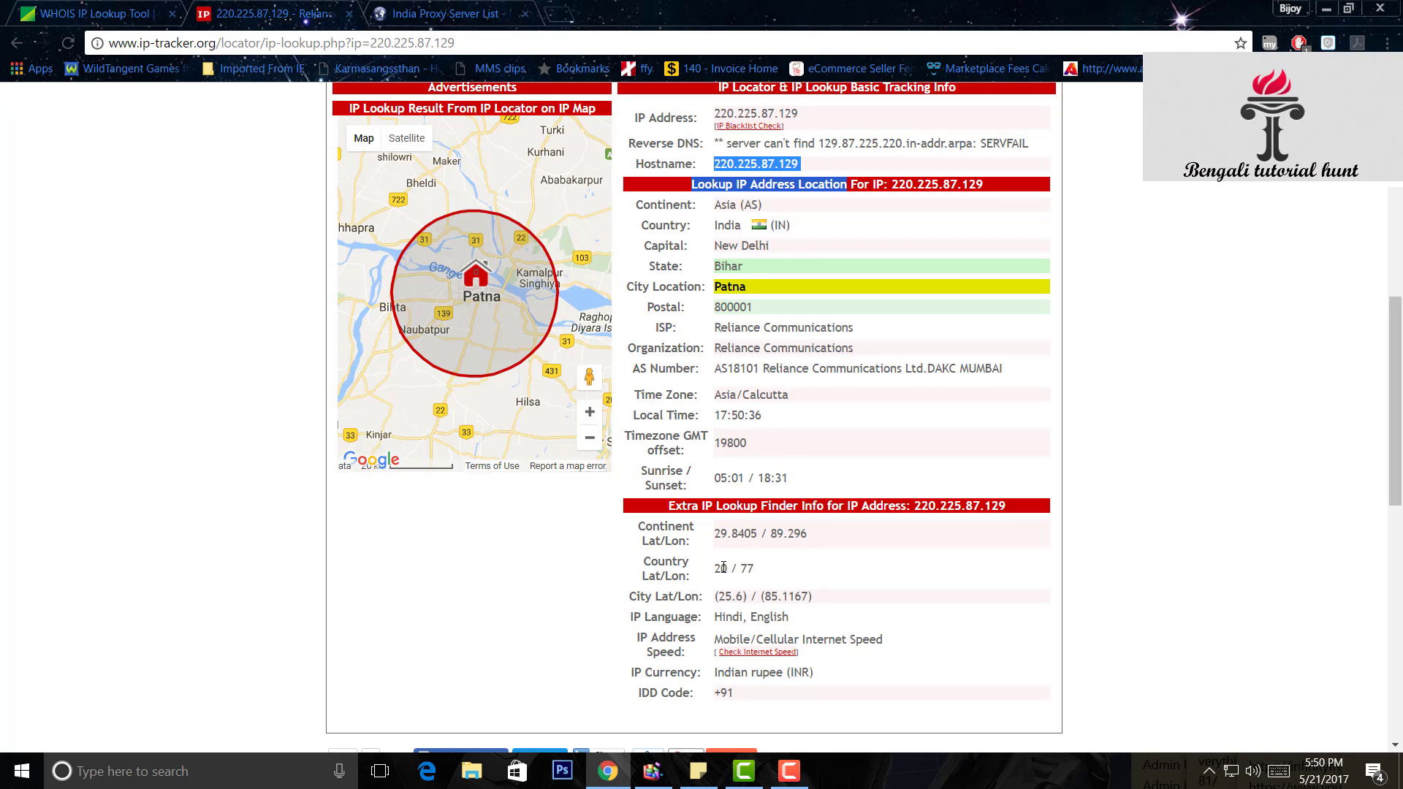
drag(643, 529, 825, 553)
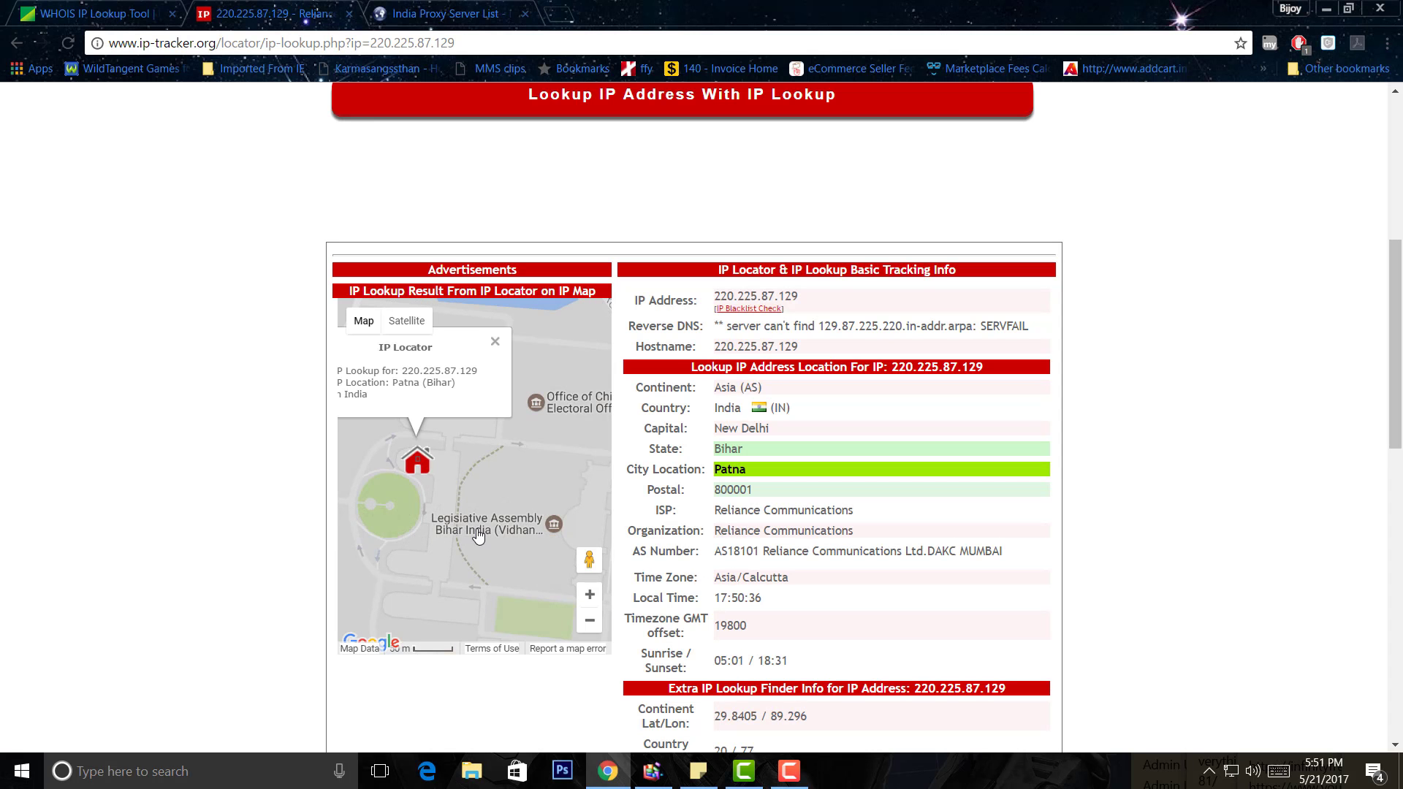
scroll(475, 513, up, 3)
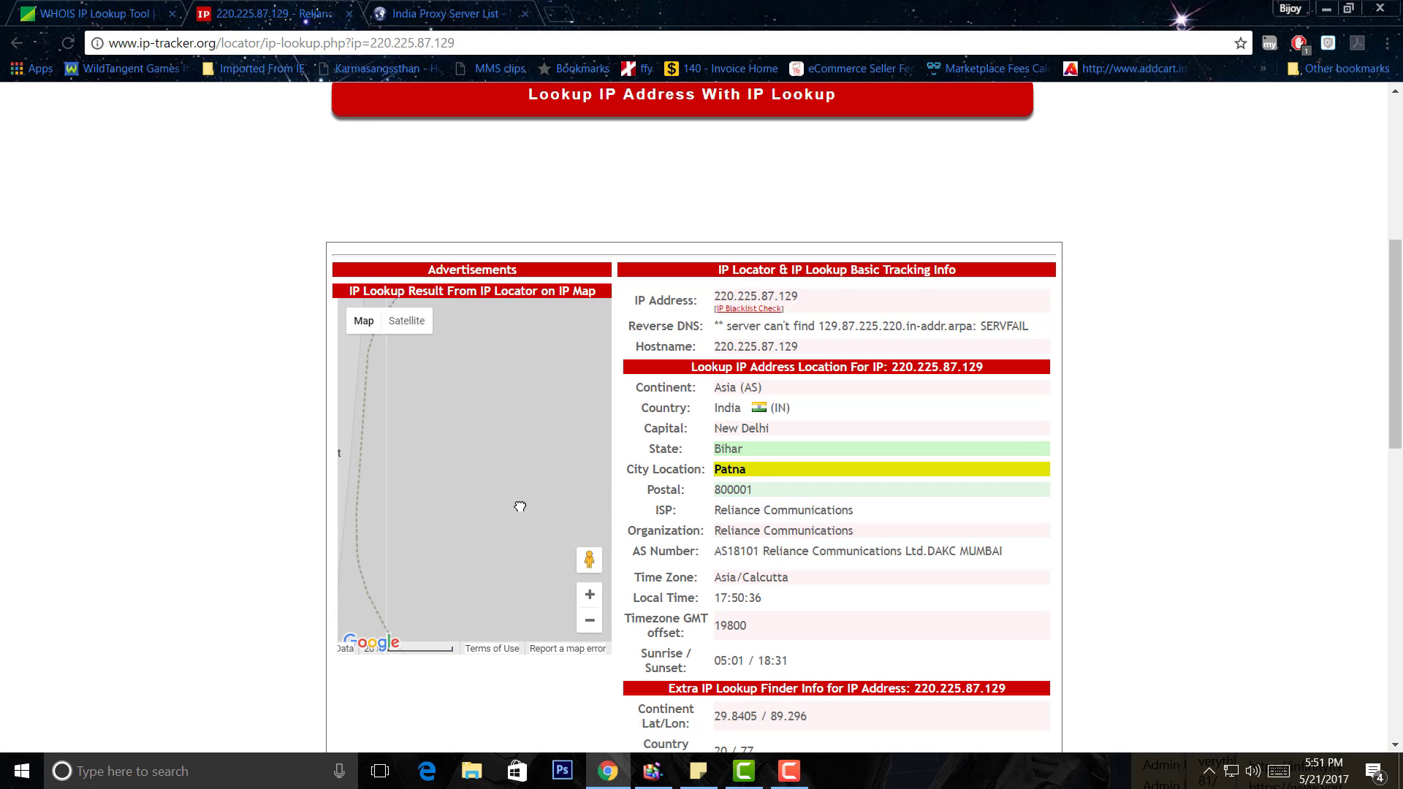
drag(400, 404, 490, 484)
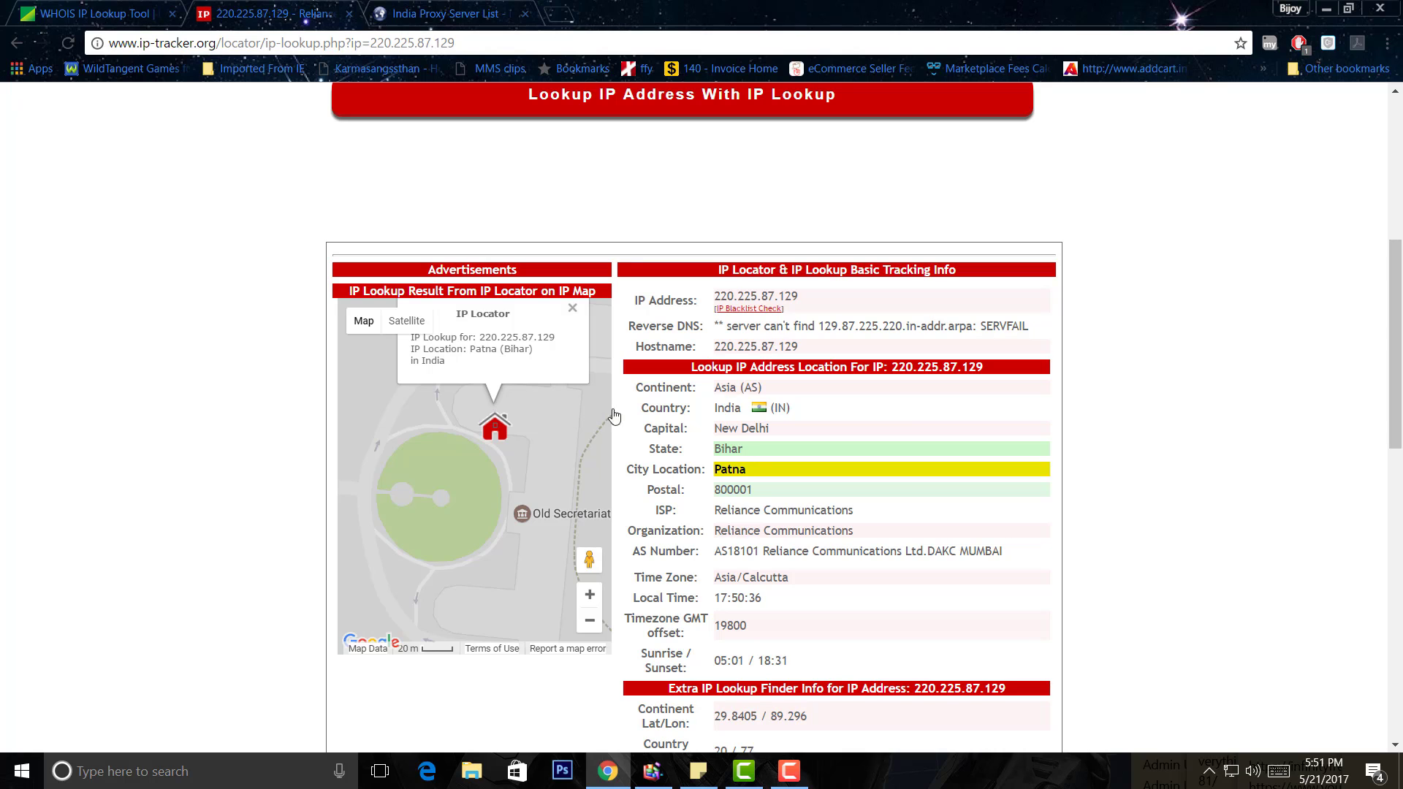
scroll(898, 431, down, 6)
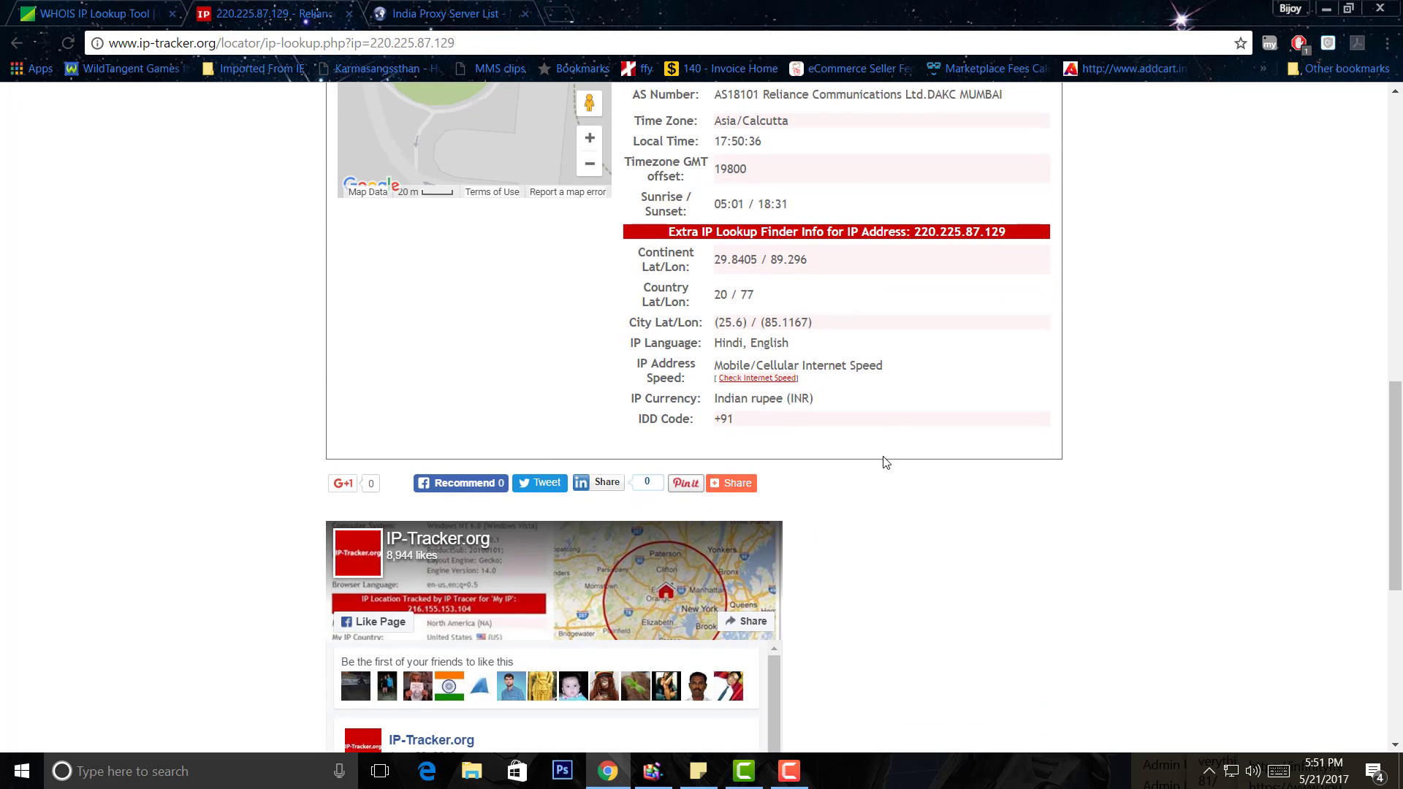
scroll(882, 457, up, 7)
scroll(880, 445, up, 4)
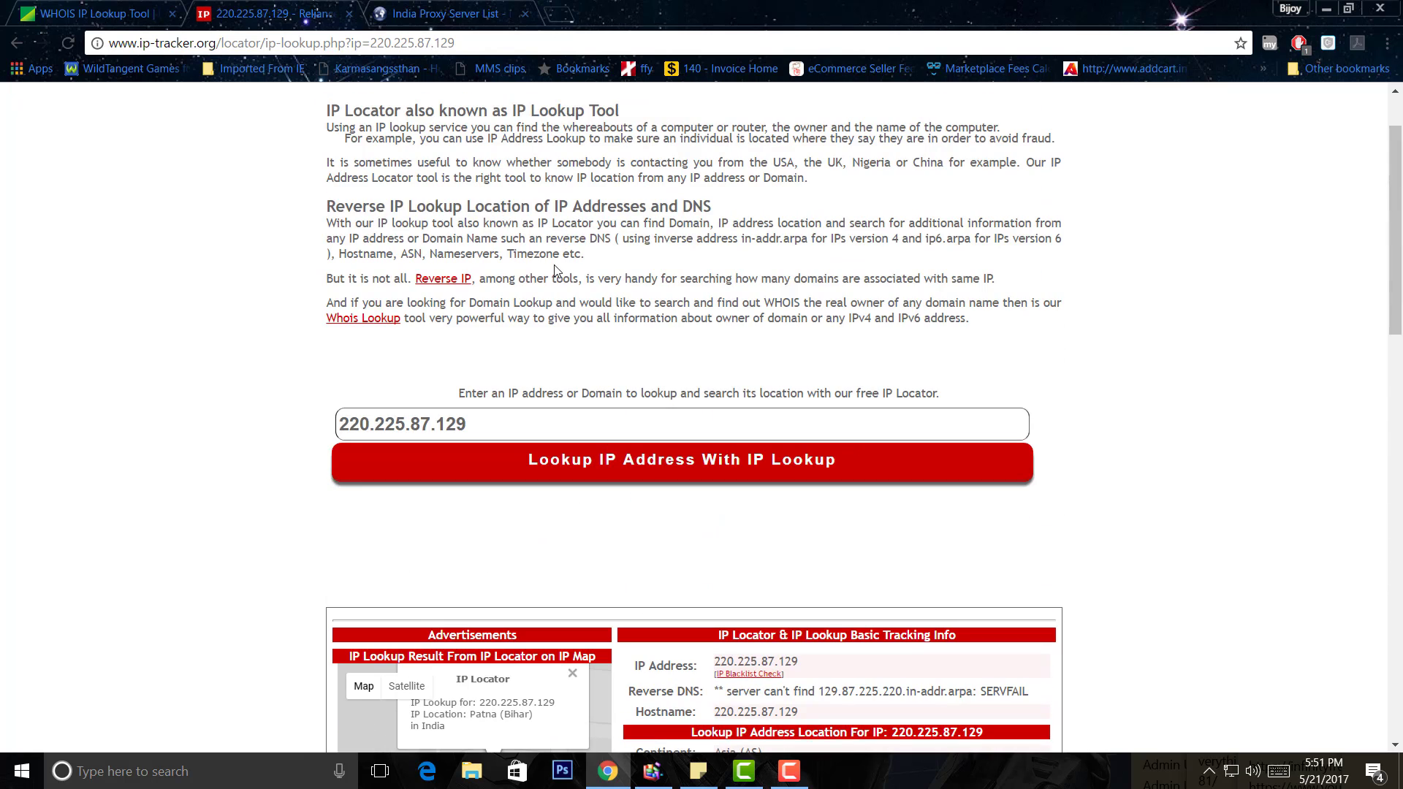
scroll(648, 352, up, 2)
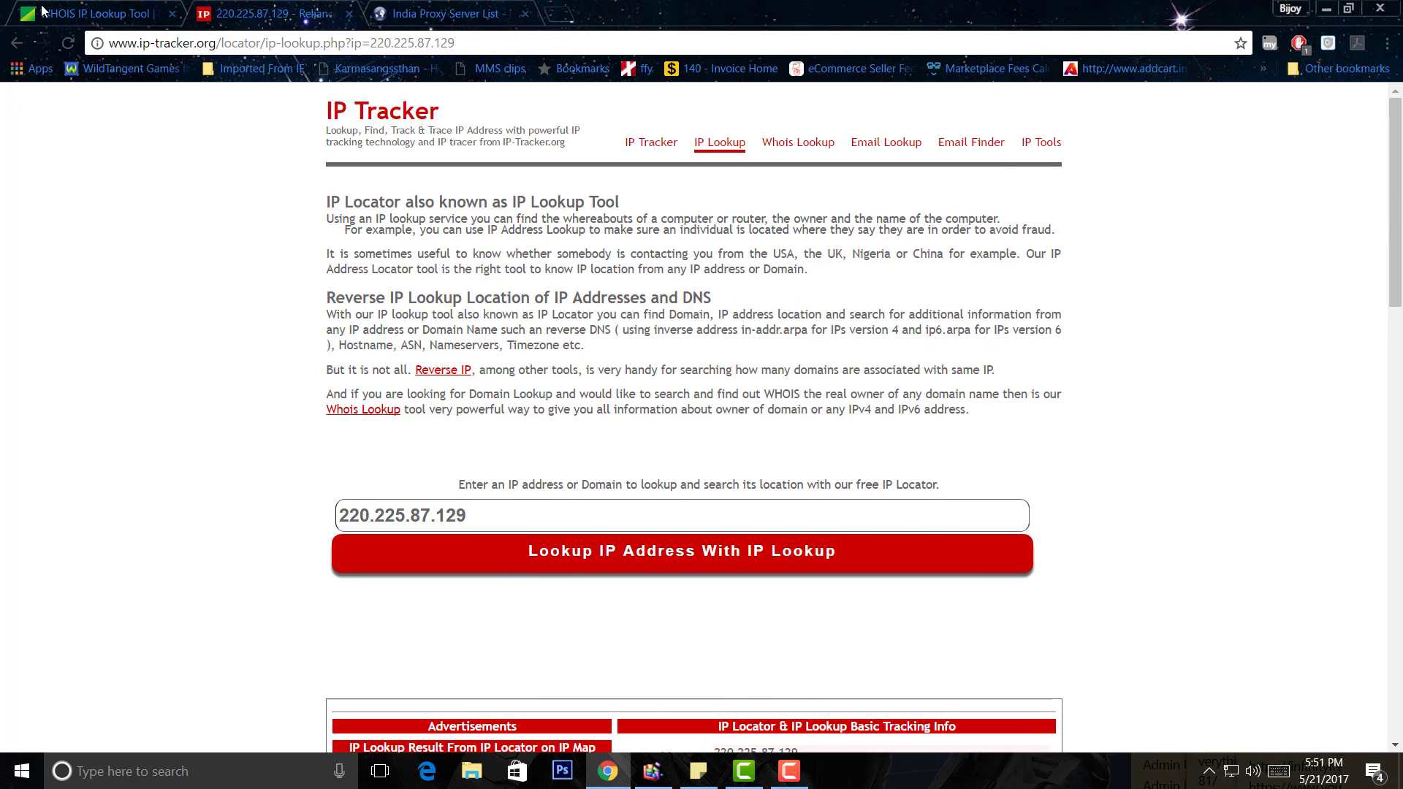
click(138, 12)
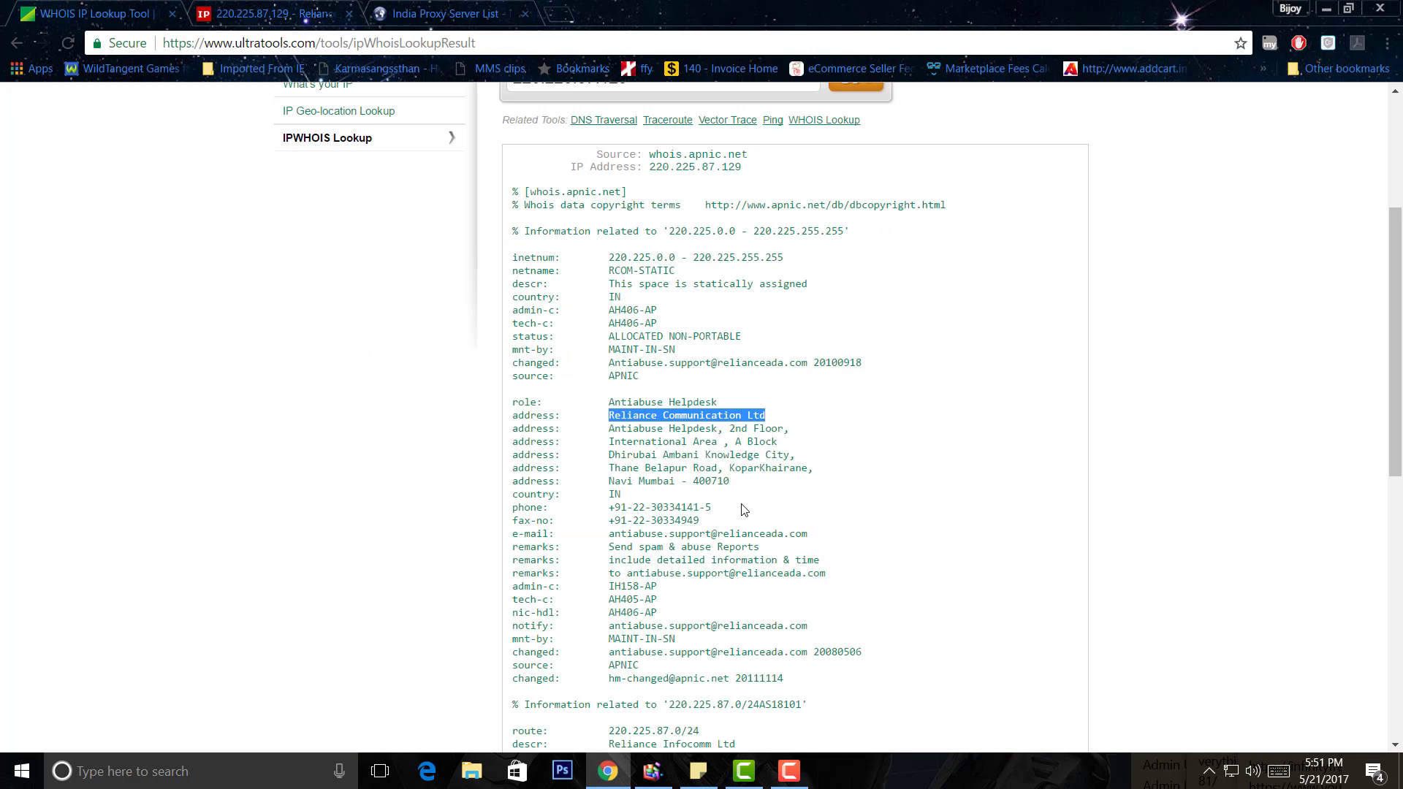
scroll(744, 509, down, 7)
scroll(730, 519, up, 3)
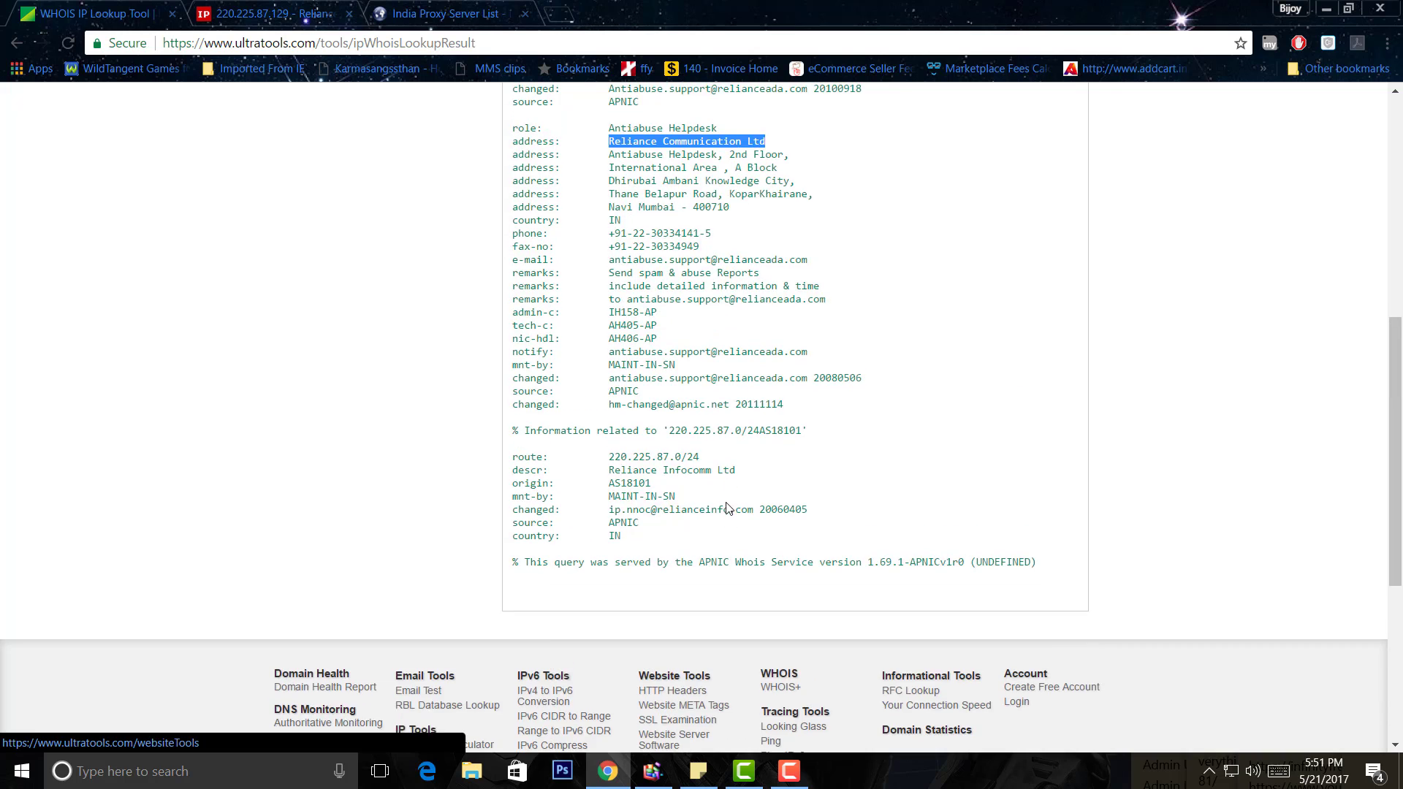
scroll(727, 507, up, 8)
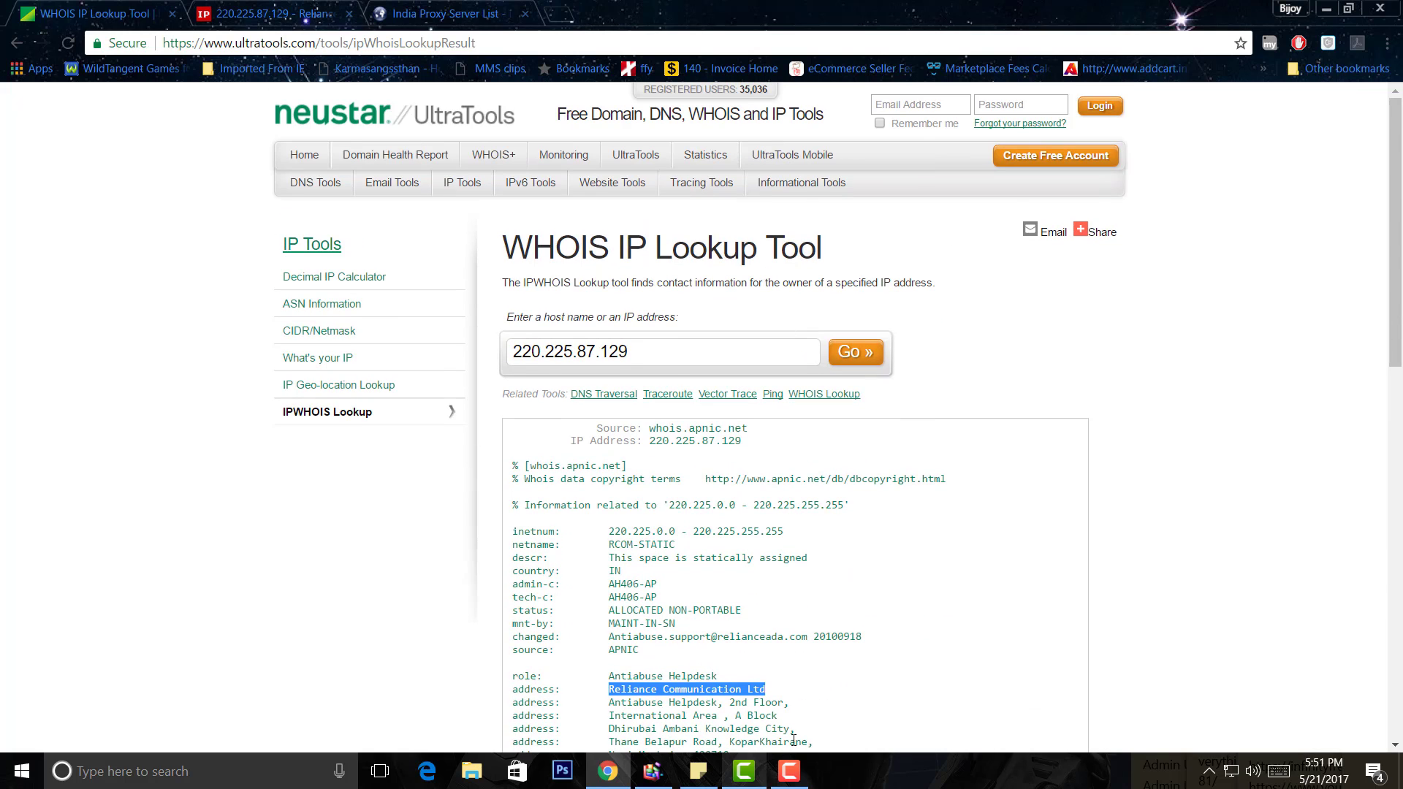
click(789, 773)
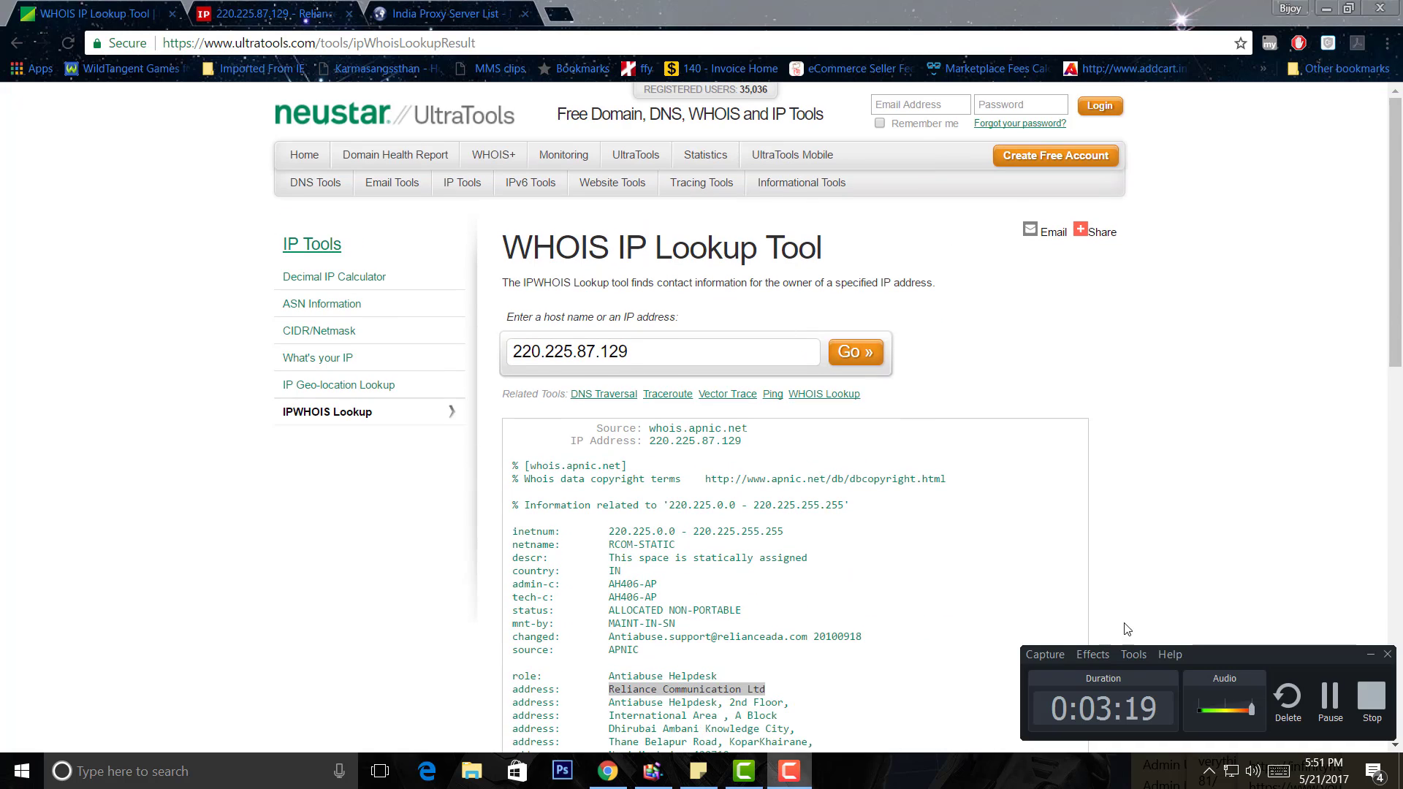